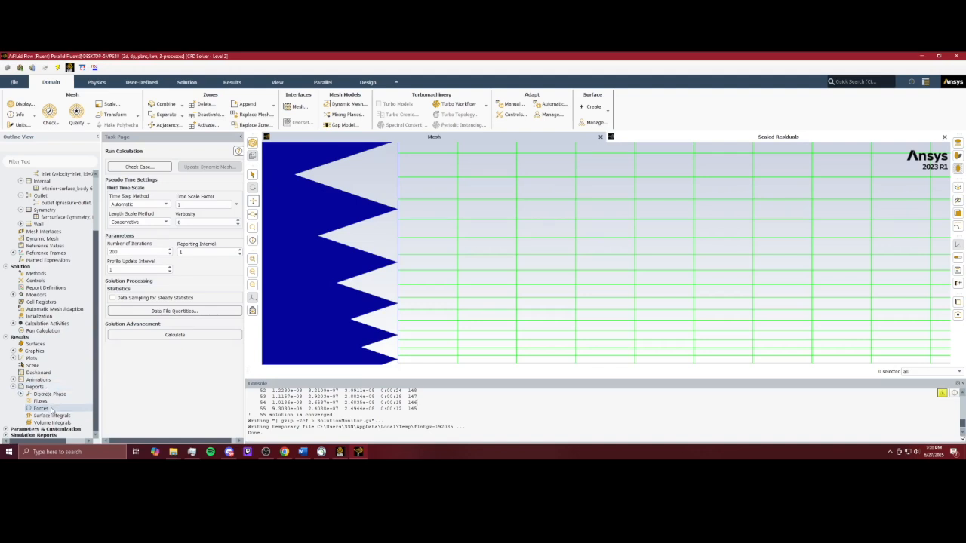
# Step: Print the force report for the flat-plate wall with direction vector X 1, Y 0 and check its viscous coefficient
pyautogui.doubleClick(32, 388)
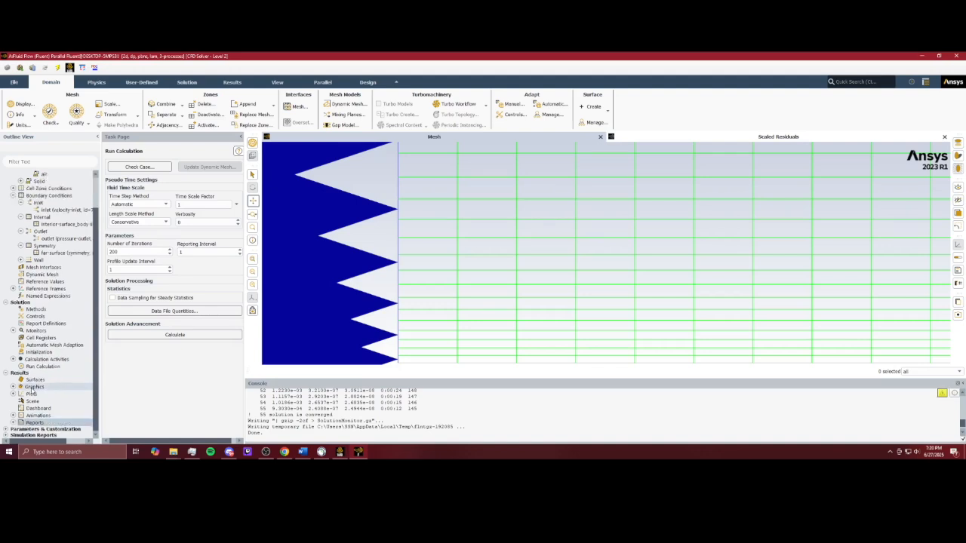
pyautogui.click(127, 289)
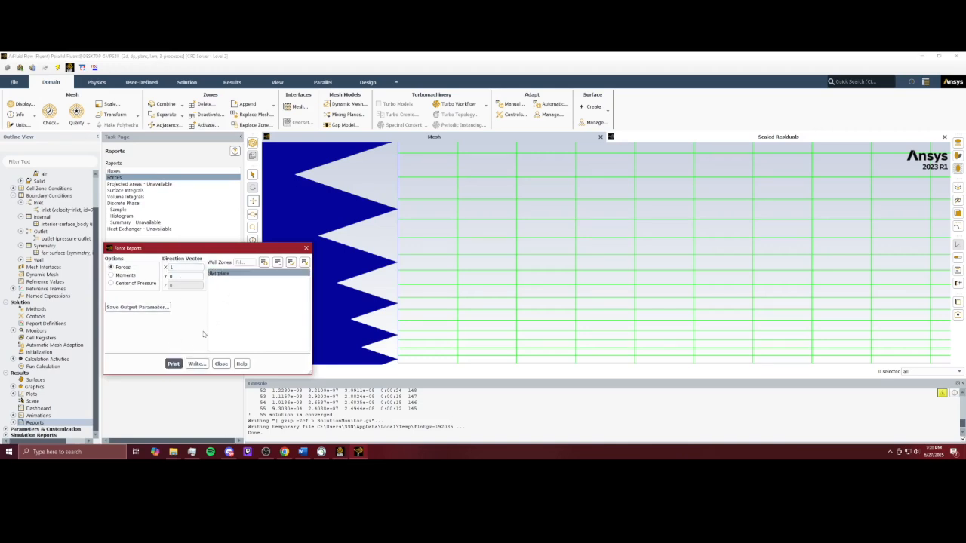
pyautogui.click(174, 364)
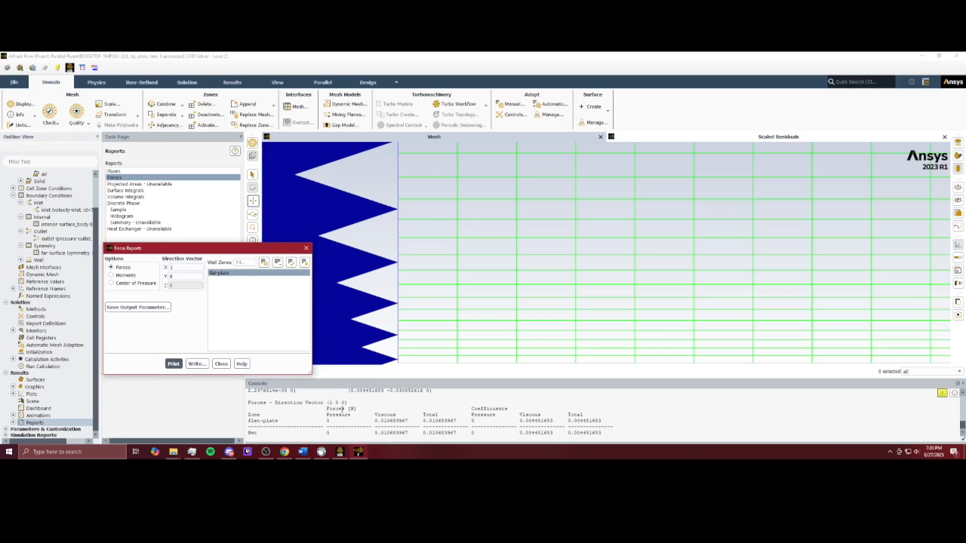
pyautogui.moveTo(282, 250); pyautogui.dragTo(690, 180)
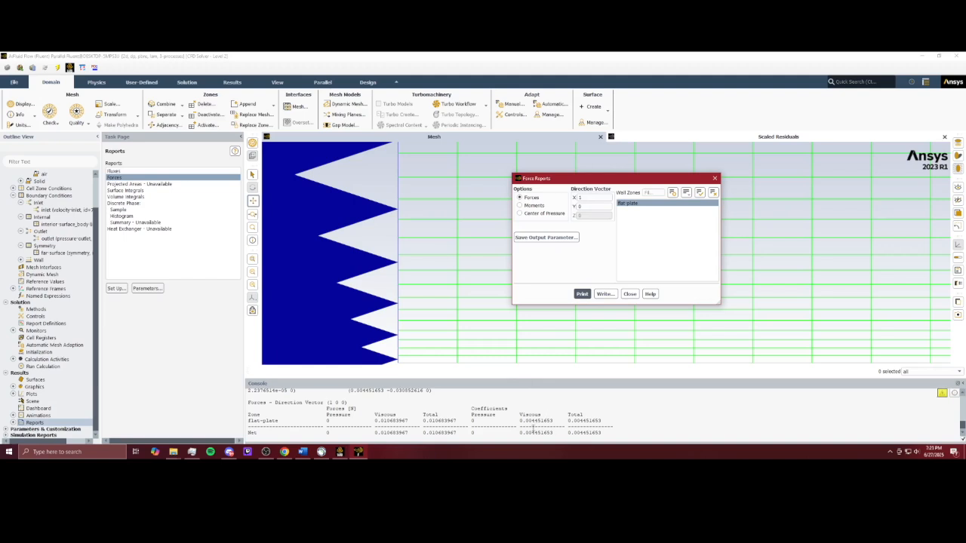
pyautogui.moveTo(519, 421); pyautogui.dragTo(554, 421)
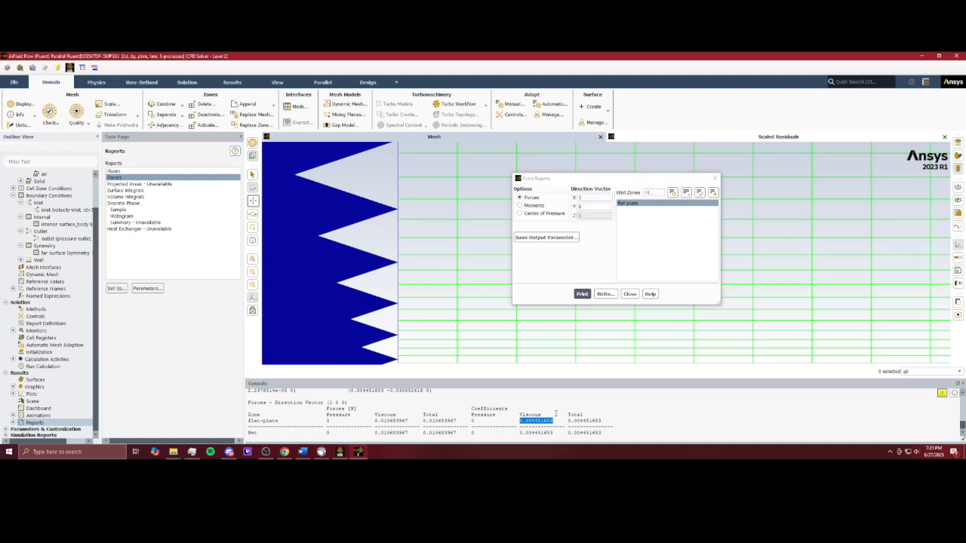
pyautogui.click(715, 178)
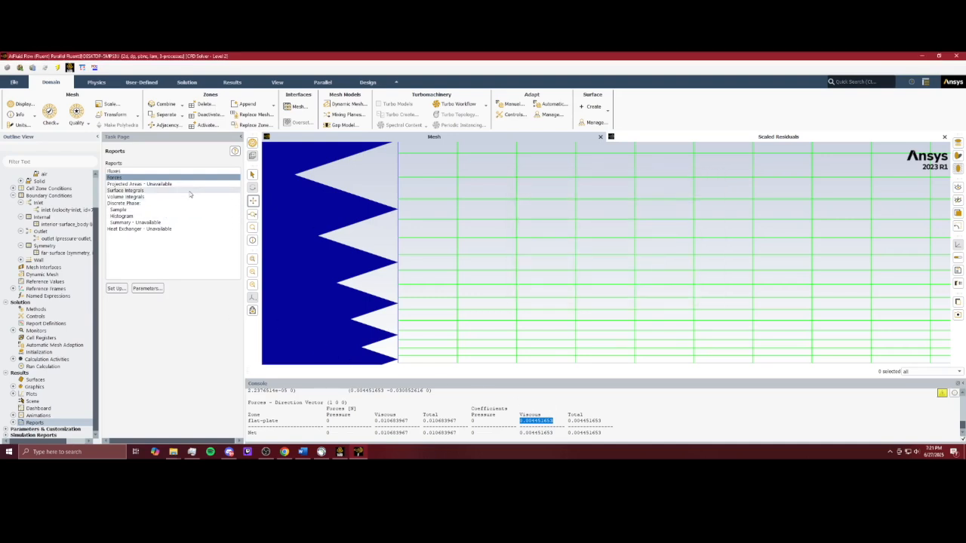
# Step: Compute the facet average of static pressure on the flat-plate surface with a surface integral report
pyautogui.doubleClick(149, 190)
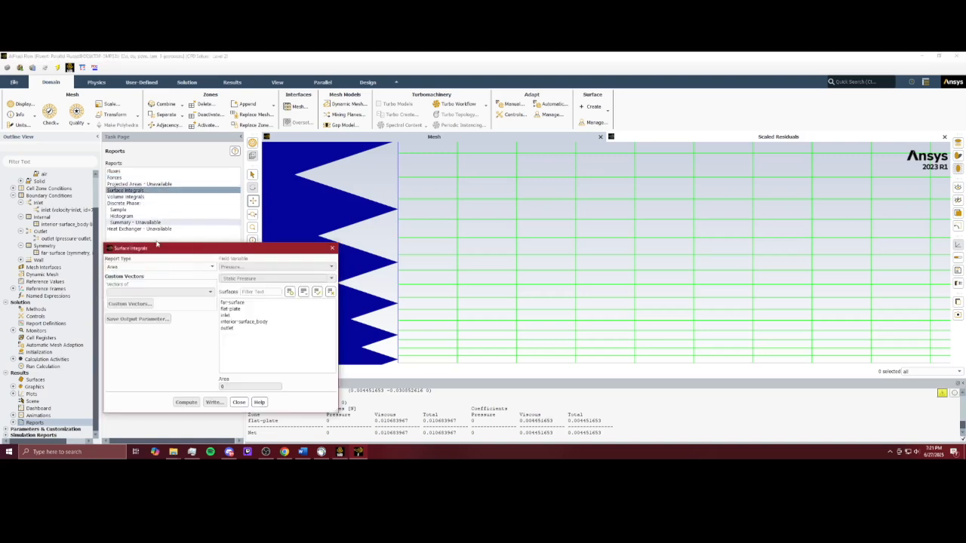
pyautogui.click(201, 268)
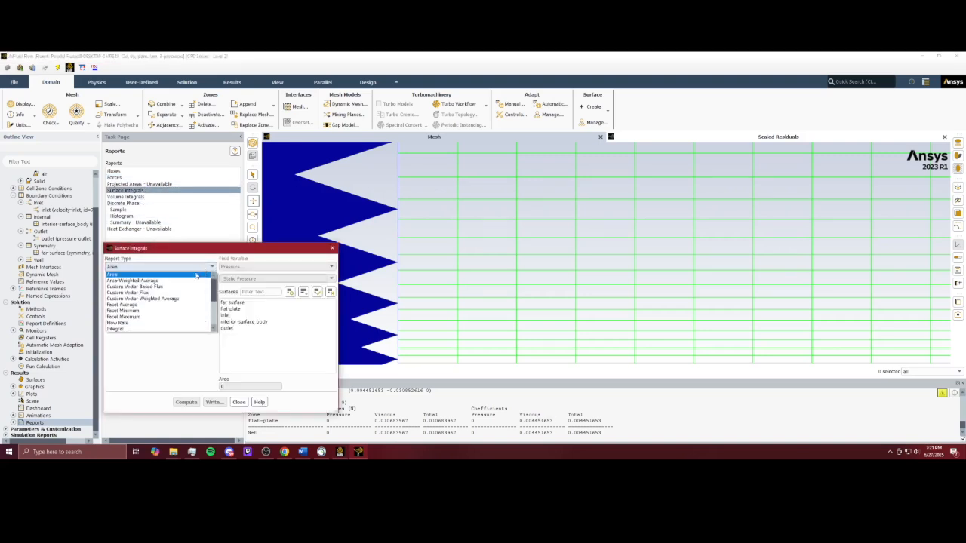
pyautogui.click(157, 306)
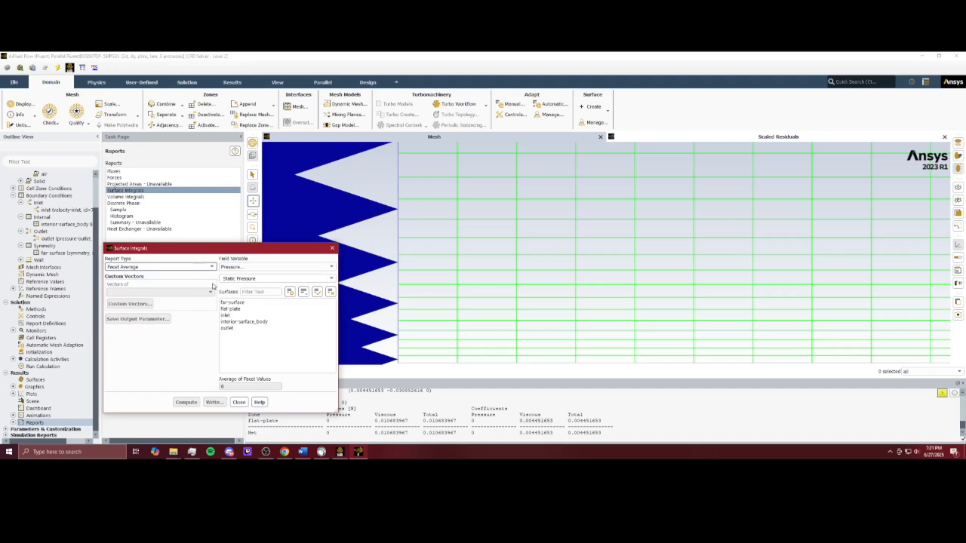
pyautogui.click(240, 310)
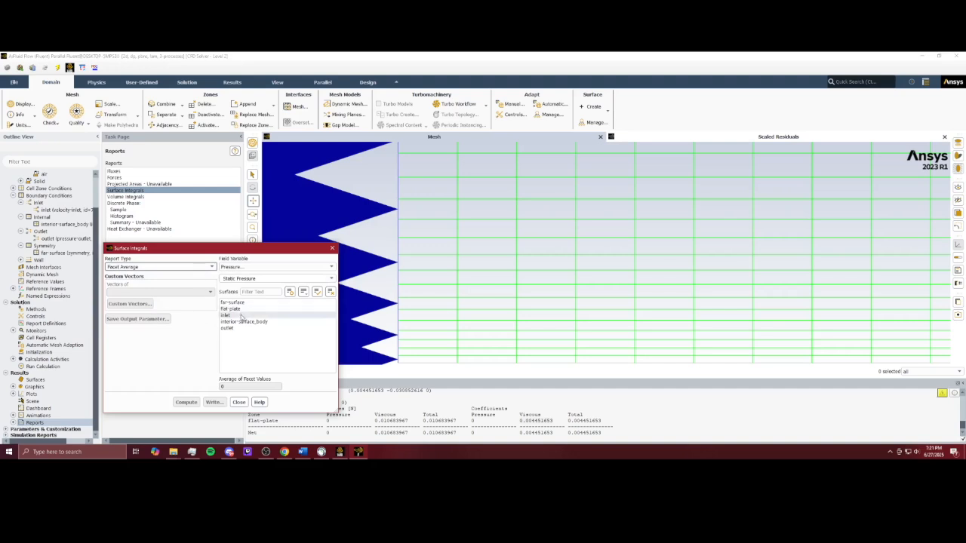
pyautogui.click(240, 310)
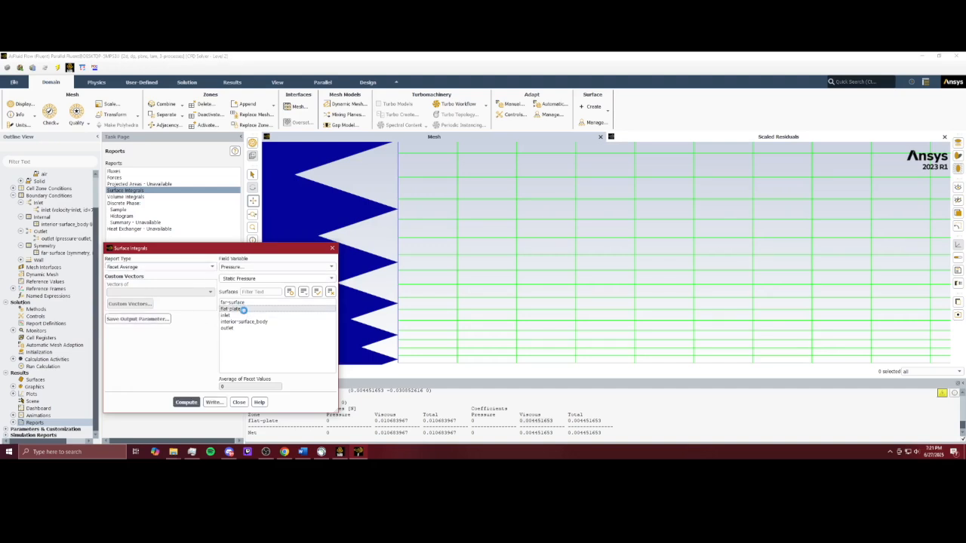
pyautogui.click(187, 402)
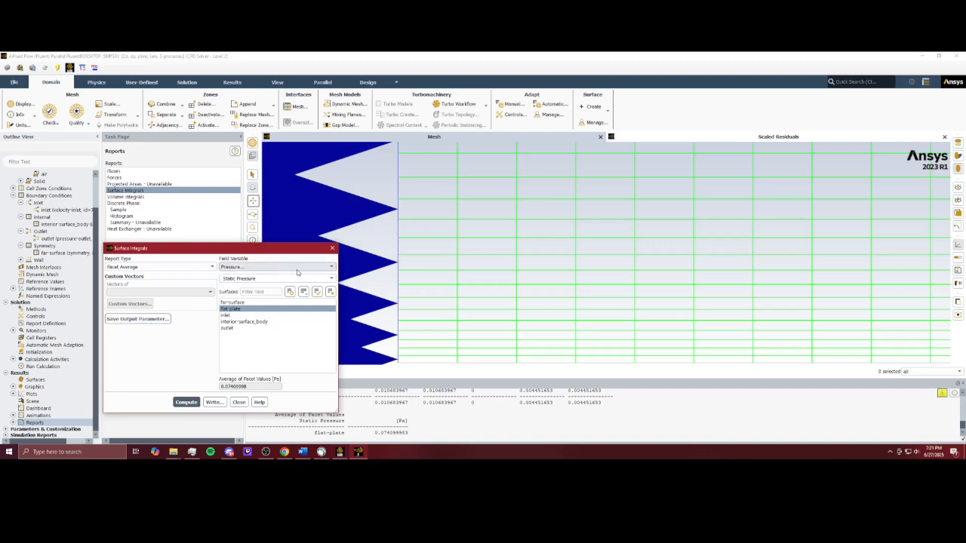
# Step: Change the surface integral's field variable to Wall Fluxes, Skin Friction Coefficient, and compute its facet average on the flat plate
pyautogui.click(256, 267)
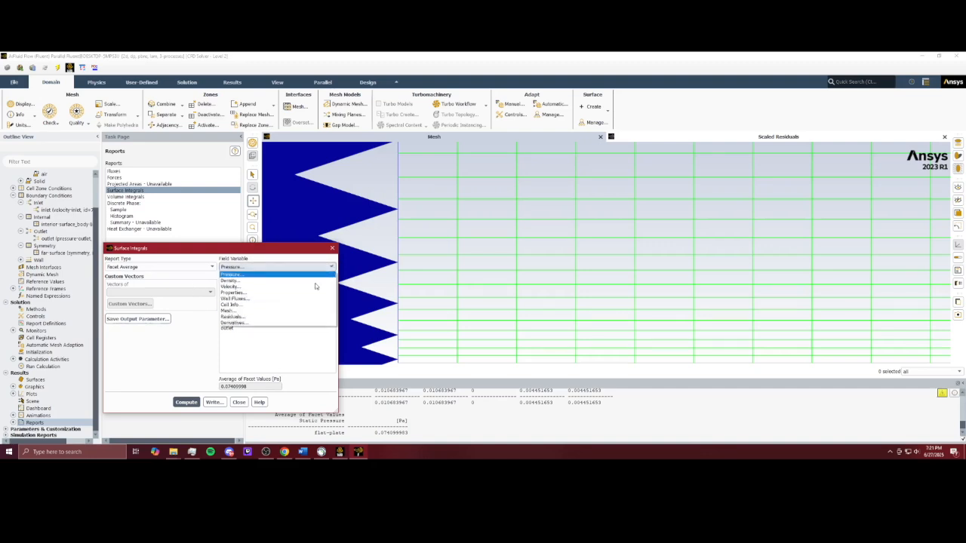
pyautogui.click(250, 298)
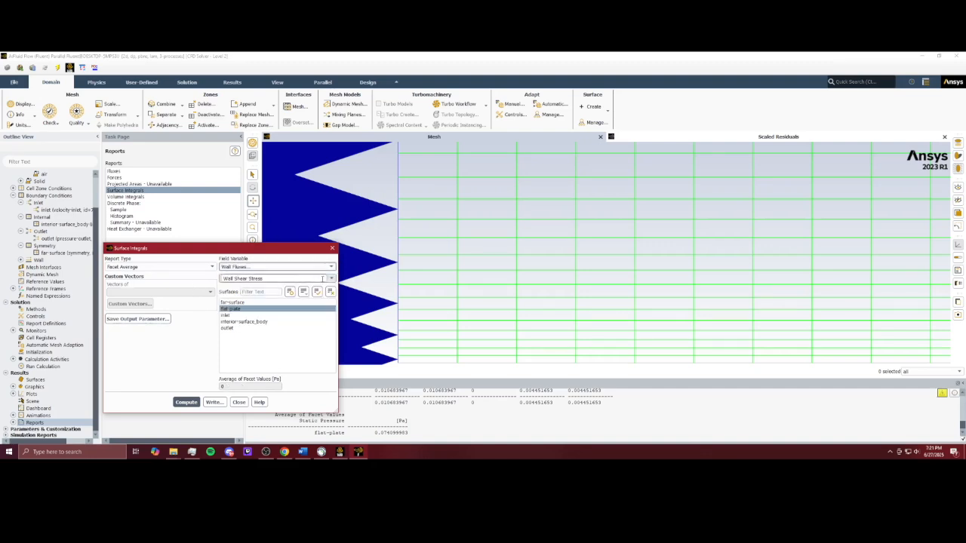
pyautogui.click(295, 278)
pyautogui.click(296, 305)
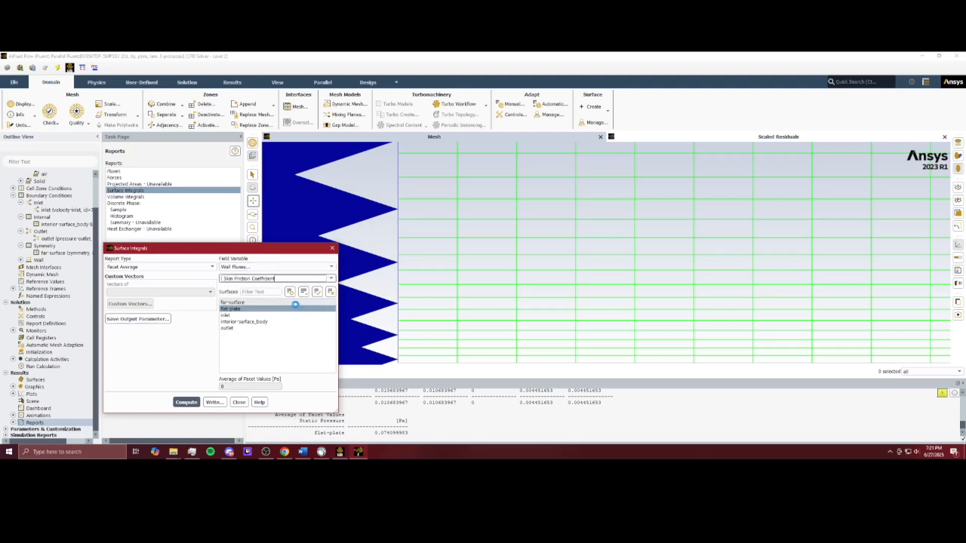
pyautogui.click(187, 402)
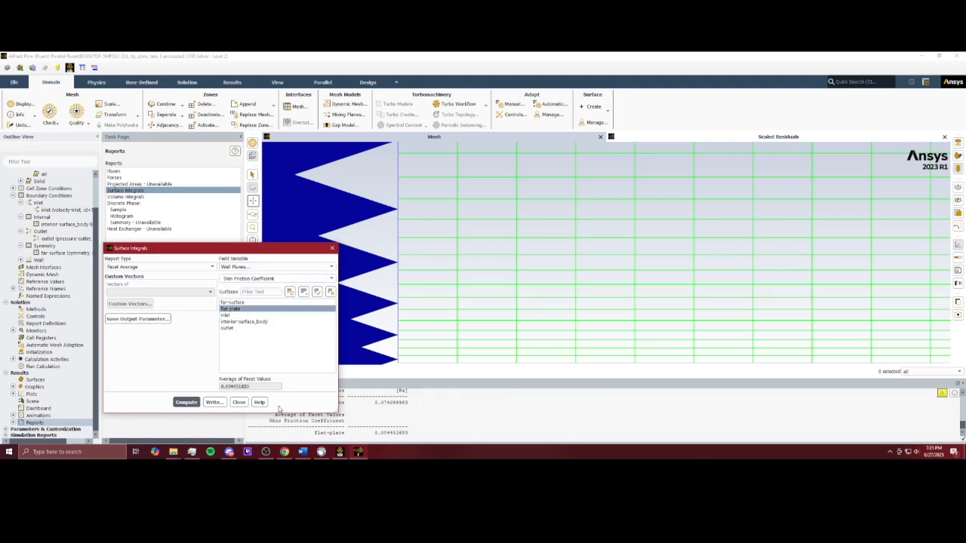
# Step: Compare the averaged skin friction coefficient with the viscous coefficient in the force report, and close the surface integral report
pyautogui.moveTo(375, 433); pyautogui.dragTo(410, 432)
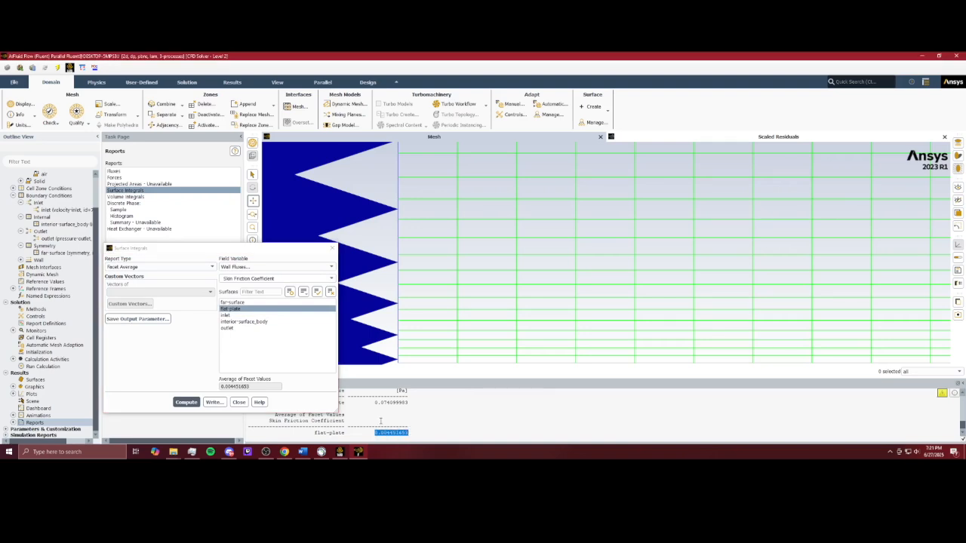
pyautogui.scroll(2, 434, 432)
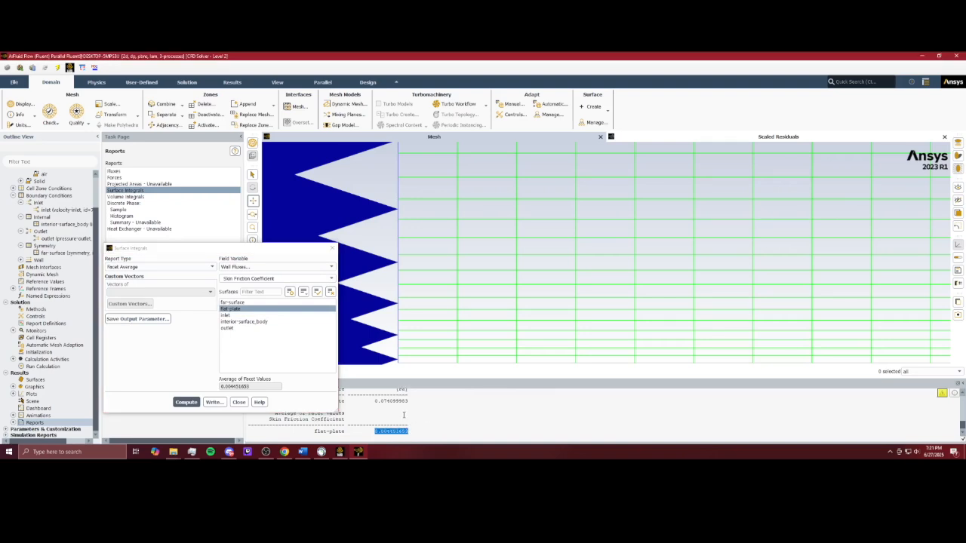
pyautogui.scroll(1, 550, 416)
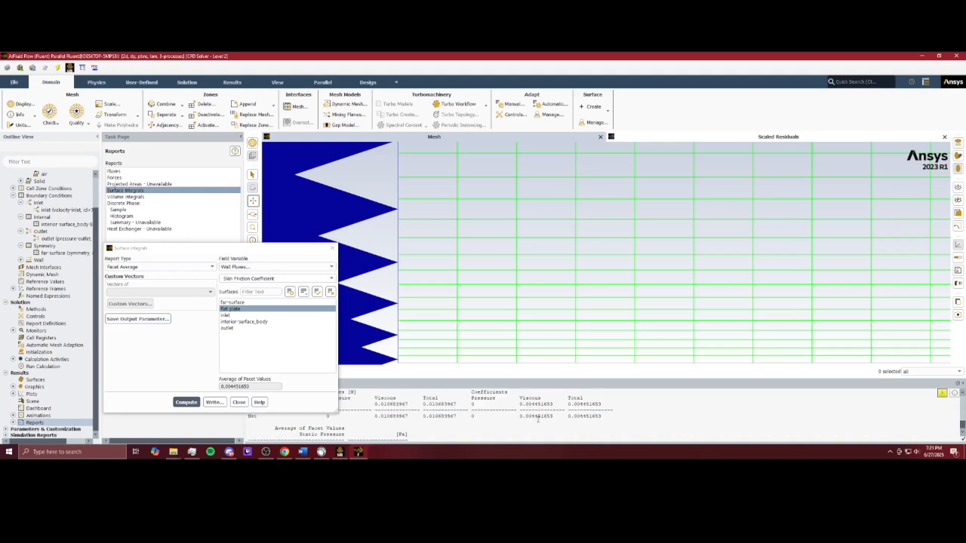
pyautogui.moveTo(521, 415); pyautogui.dragTo(555, 415)
pyautogui.click(547, 427)
pyautogui.scroll(-2, 415, 410)
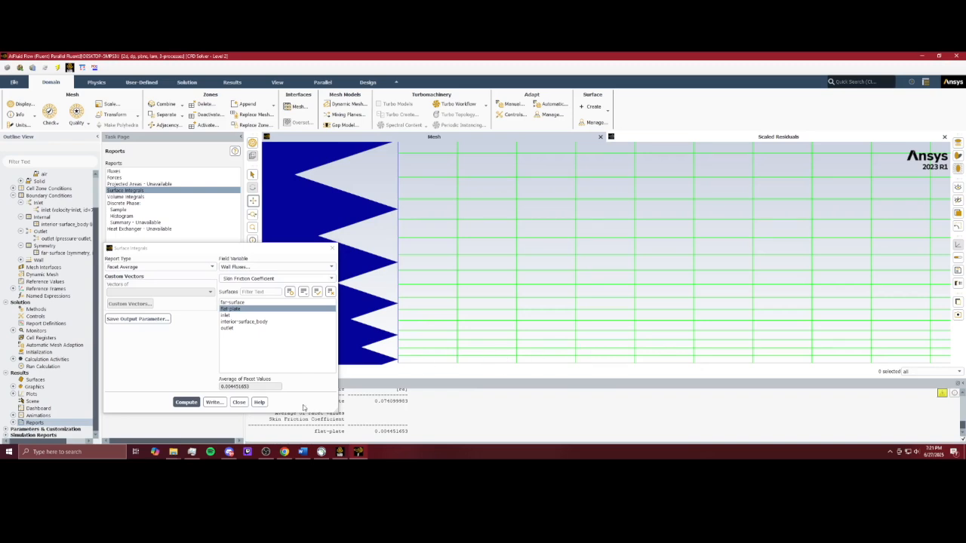
pyautogui.click(332, 247)
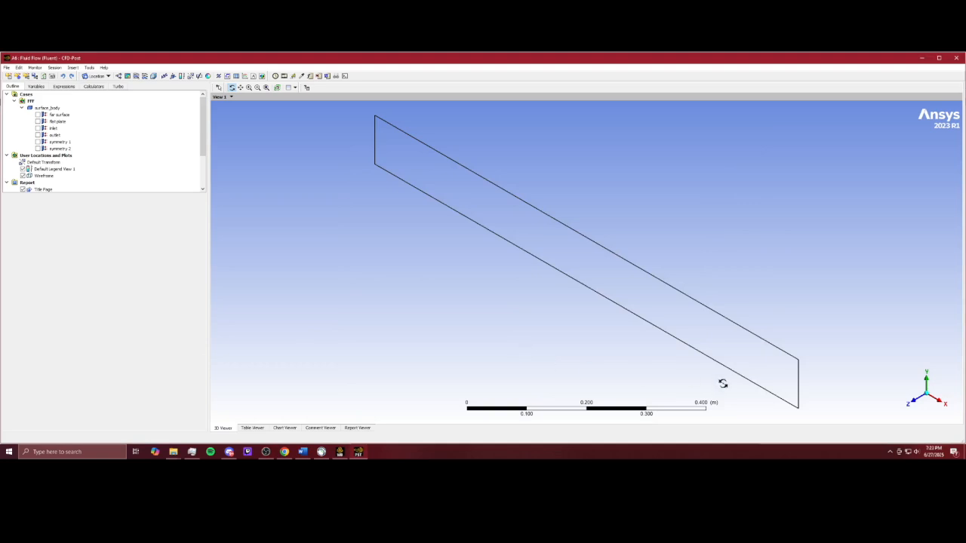
# Step: In CFD-Post, view the domain face-on in the XY plane and insert a line location named line35cm
pyautogui.click(910, 399)
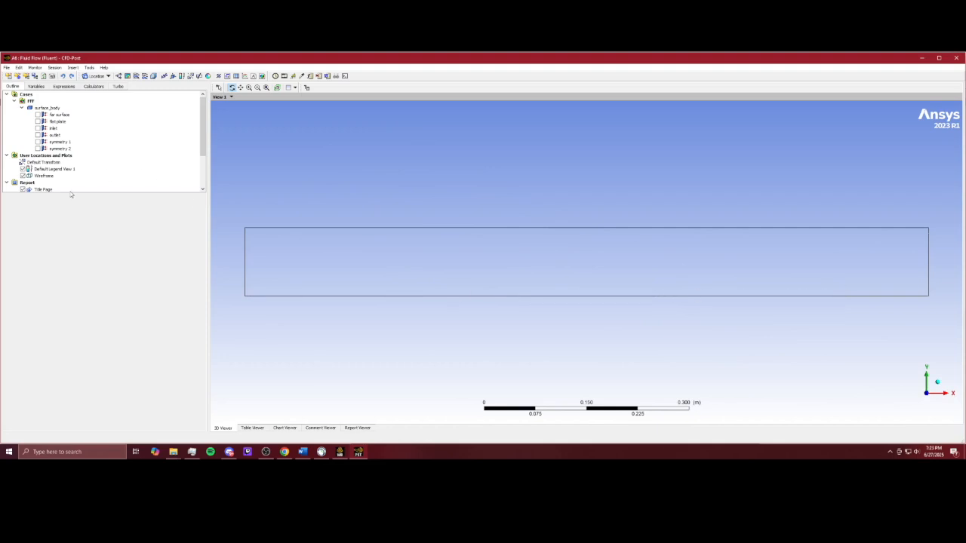
pyautogui.click(98, 76)
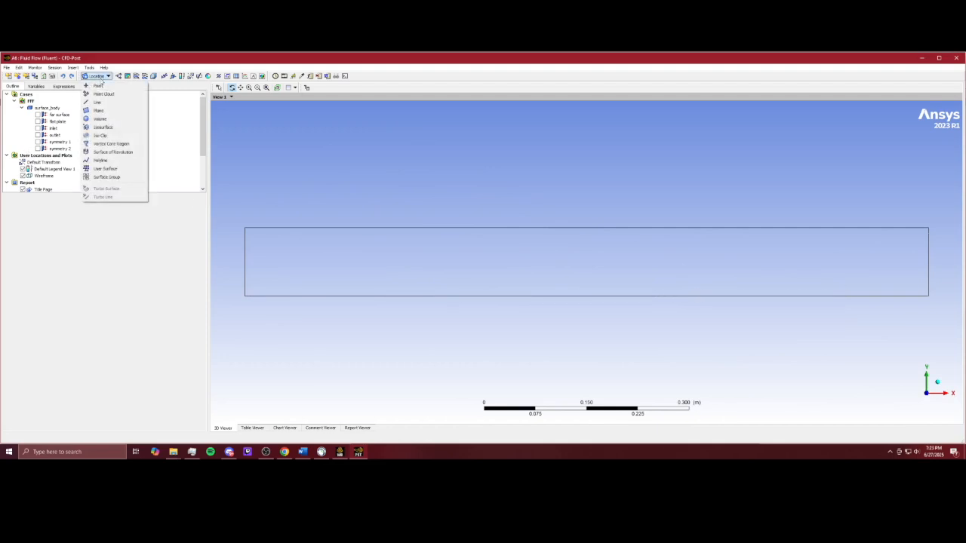
pyautogui.click(103, 101)
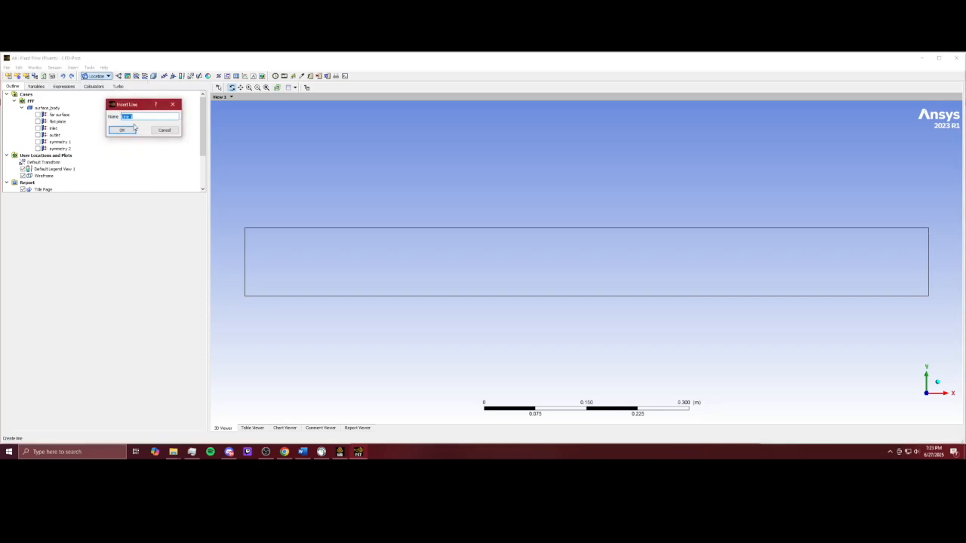
pyautogui.write('line35cm')
pyautogui.click(121, 130)
# Step: Define line35cm from point (0.35, 0.10, 0) to point (0.35, 0, 0) with 150 samples and apply it
pyautogui.click(69, 246)
pyautogui.write('.35')
pyautogui.click(64, 257)
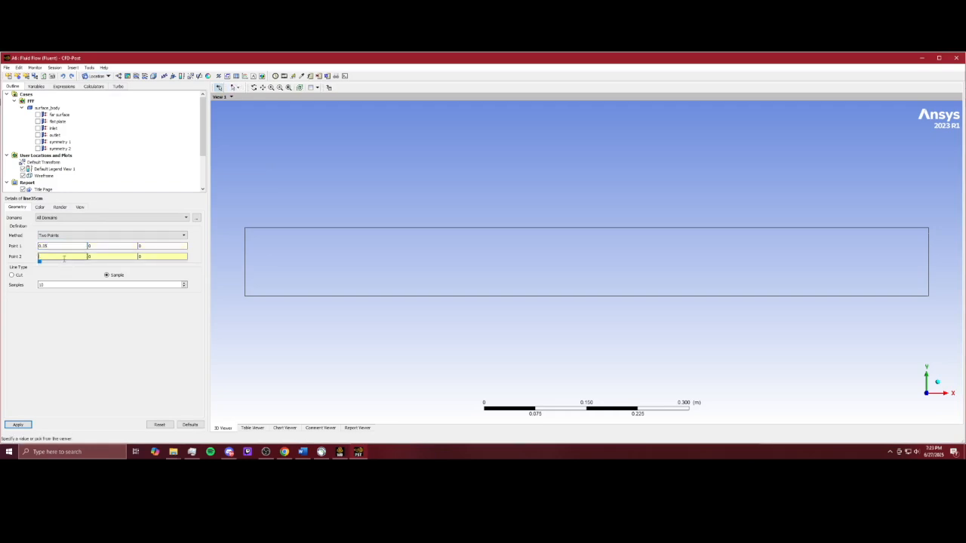
pyautogui.write('.35')
pyautogui.click(109, 246)
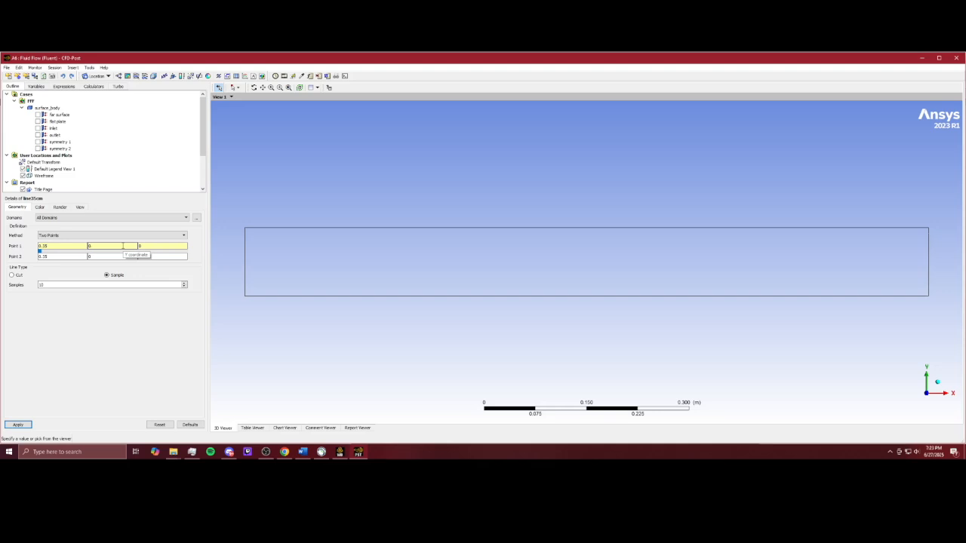
pyautogui.write('10')
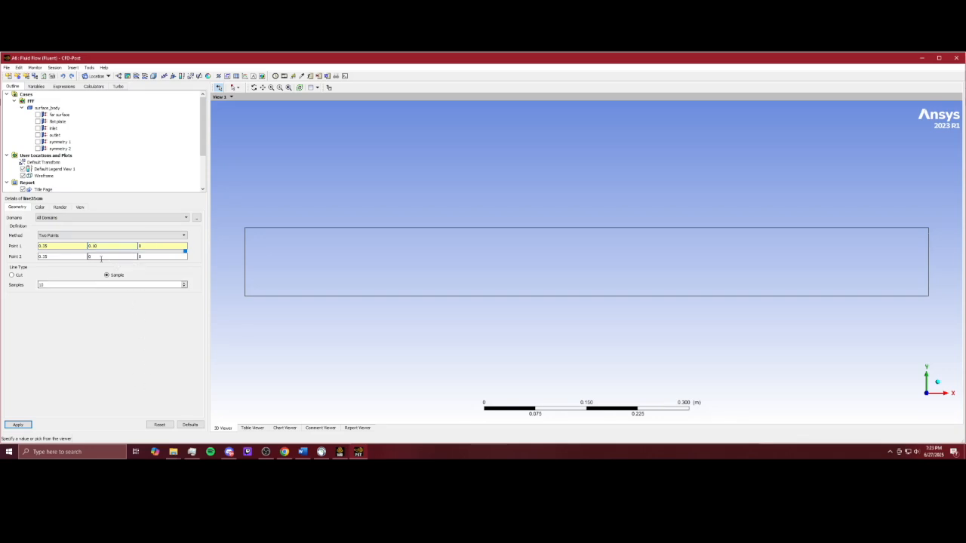
pyautogui.click(17, 425)
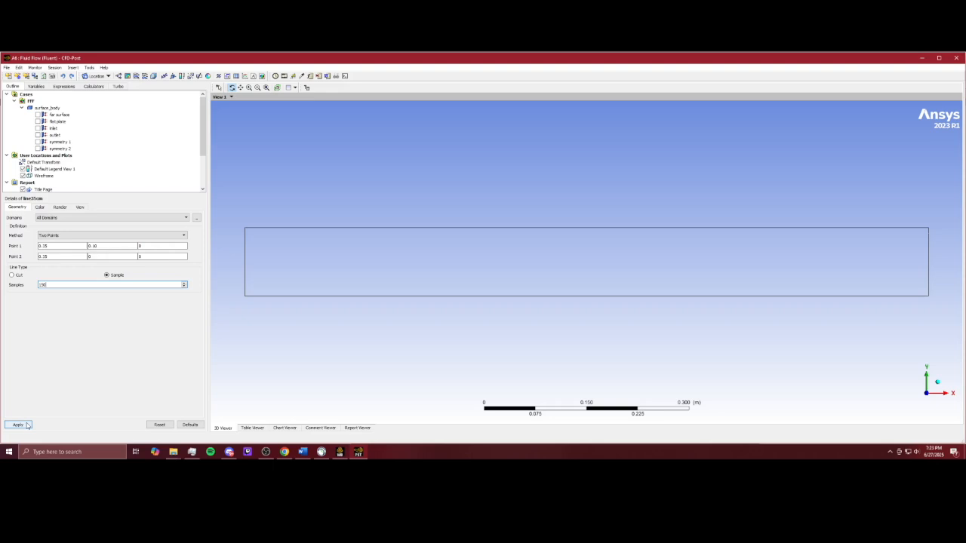
pyautogui.click(26, 425)
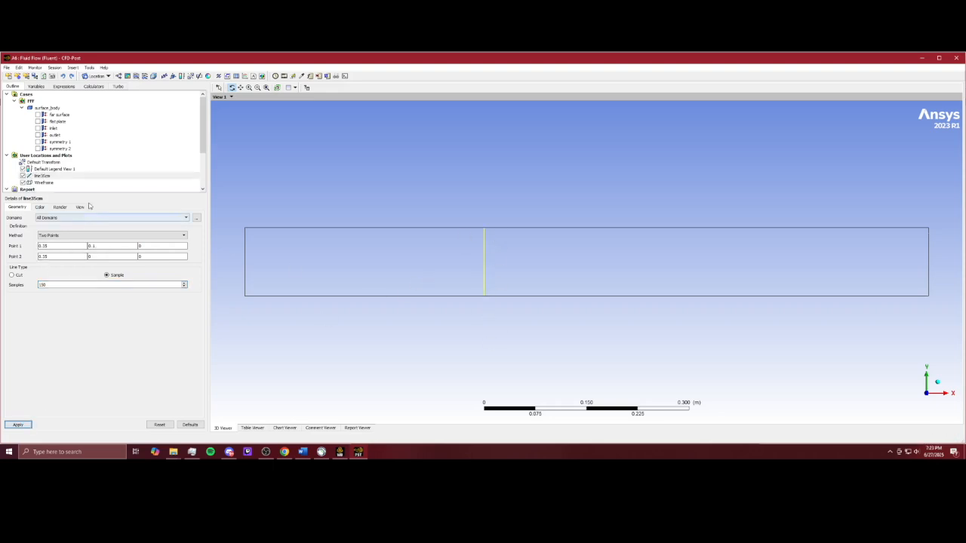
# Step: Insert a second line location named Line75cm
pyautogui.click(101, 77)
pyautogui.click(106, 103)
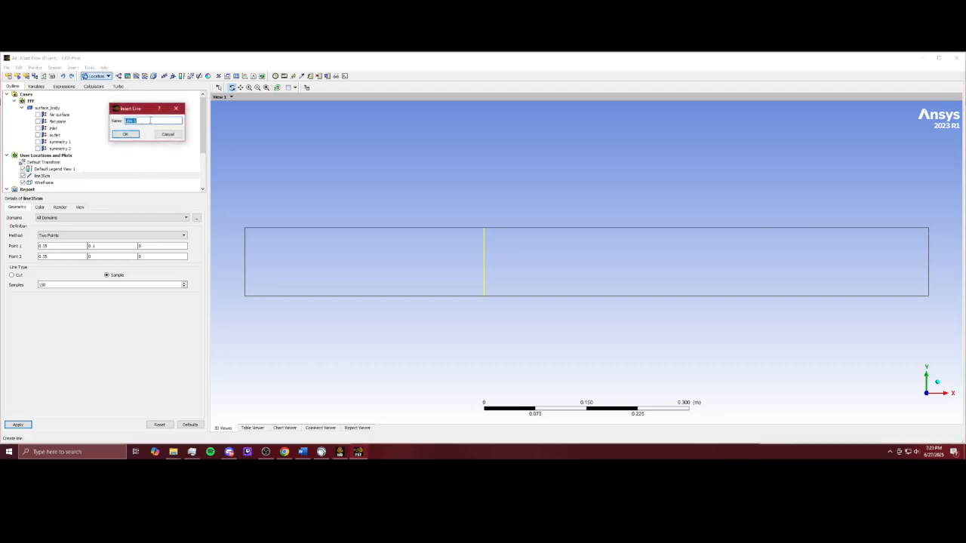
pyautogui.write('Line75cm')
pyautogui.click(126, 134)
# Step: Define Line75cm from point (0.75, 0.1, 0) to point (0.75, 0, 0) with 150 samples and apply it
pyautogui.click(65, 246)
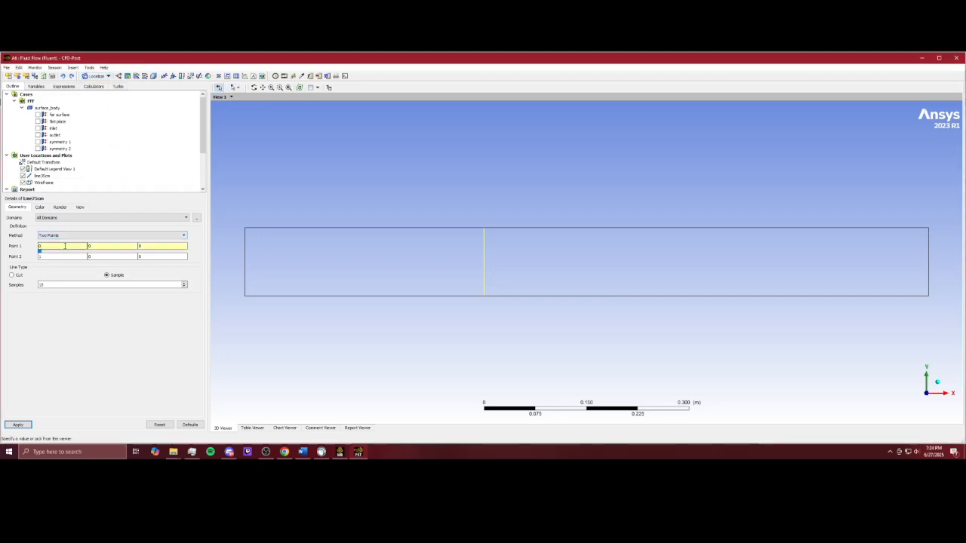
pyautogui.write('.5')
pyautogui.write('5')
pyautogui.click(65, 256)
pyautogui.press('BackSpace')
pyautogui.write('0.75')
pyautogui.click(100, 246)
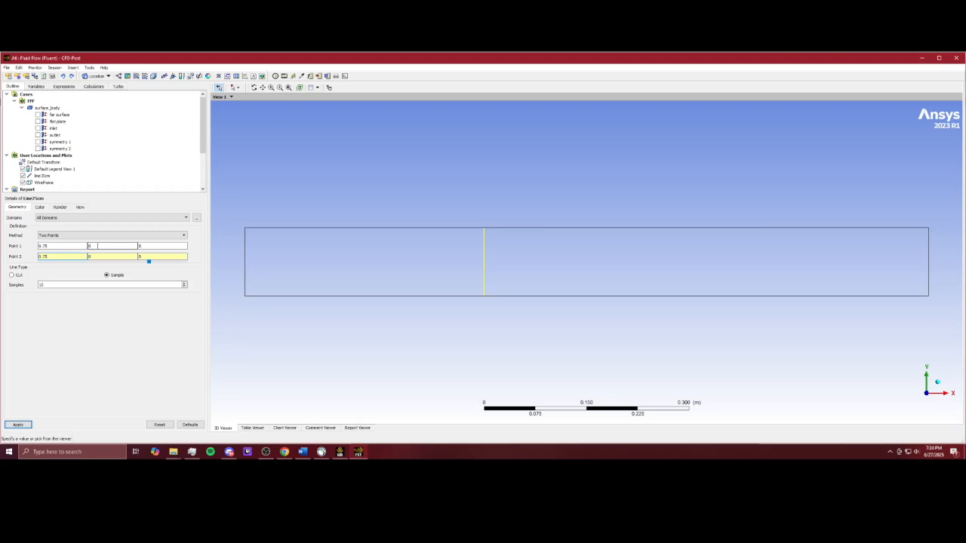
pyautogui.click(67, 284)
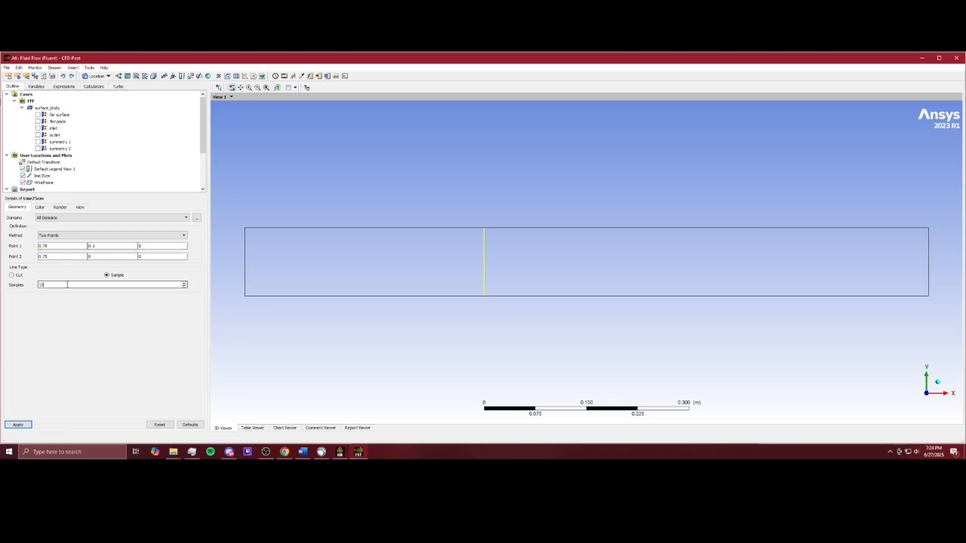
pyautogui.click(19, 424)
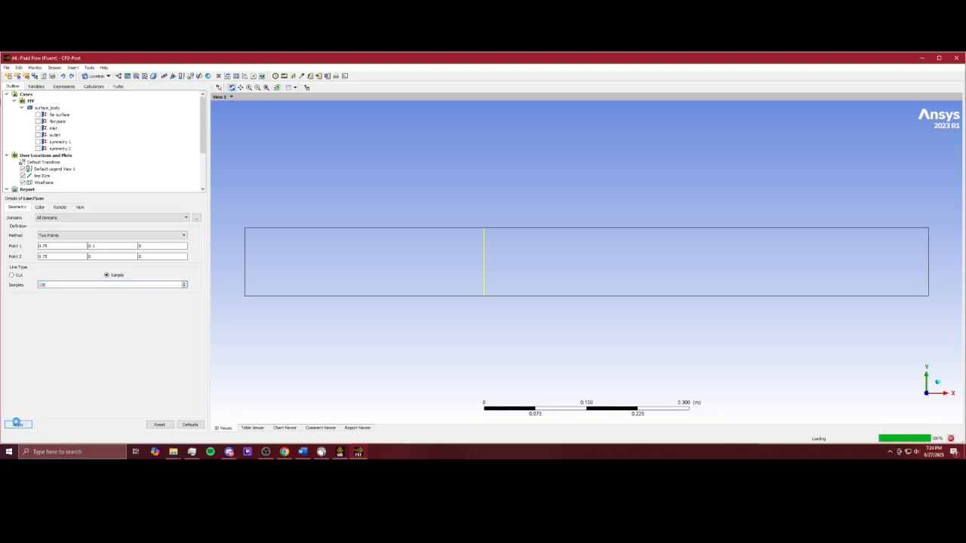
pyautogui.scroll(-3, 448, 289)
pyautogui.scroll(1, 526, 290)
pyautogui.scroll(1, 527, 290)
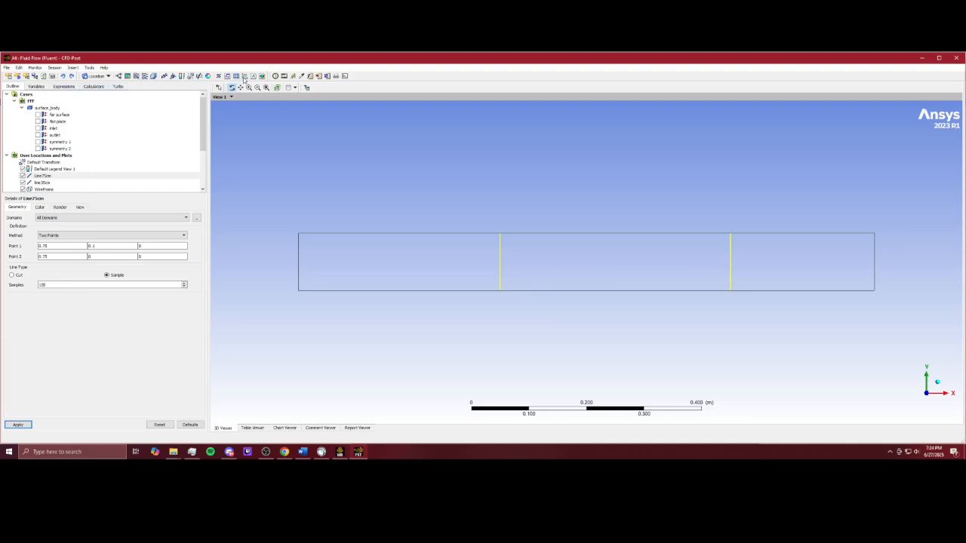
# Step: Insert a chart named VelocityProfiles
pyautogui.click(244, 77)
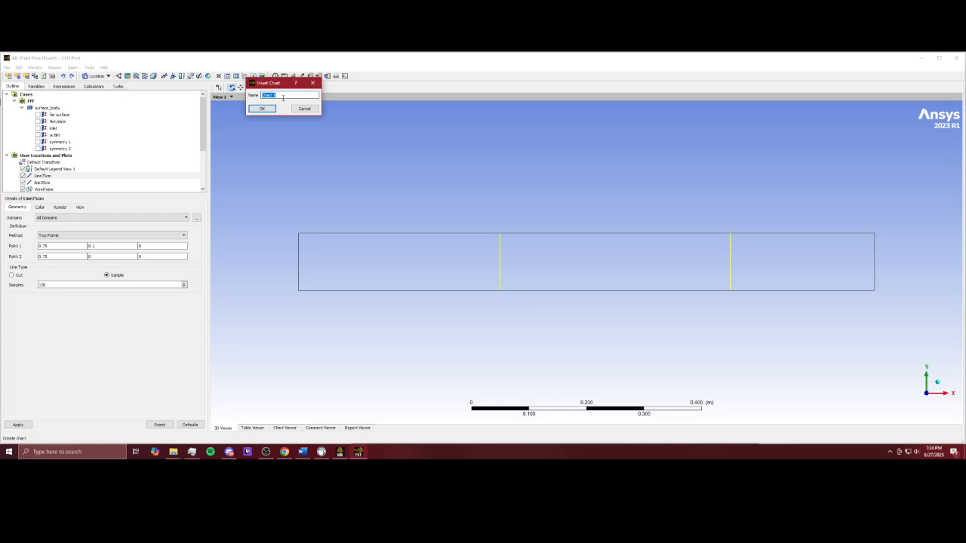
pyautogui.write('VelocityProfiles')
pyautogui.click(261, 108)
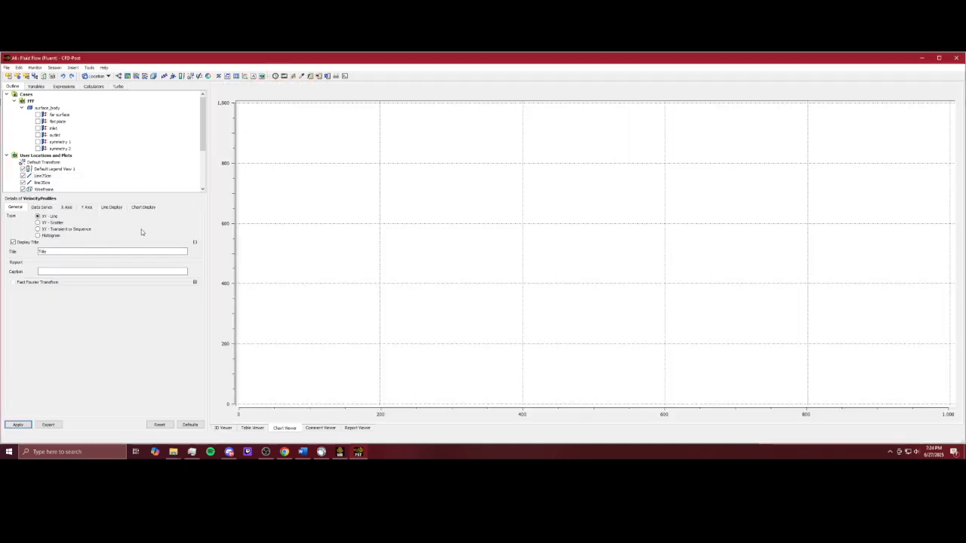
# Step: Name the chart's first data series "x = 35cm" and use line35cm as its location
pyautogui.click(42, 206)
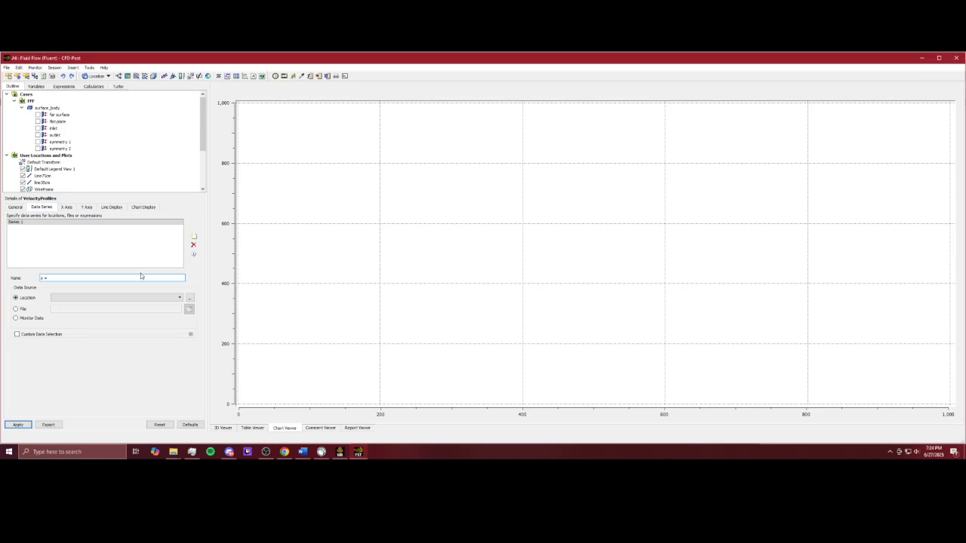
pyautogui.write('cm')
pyautogui.click(161, 298)
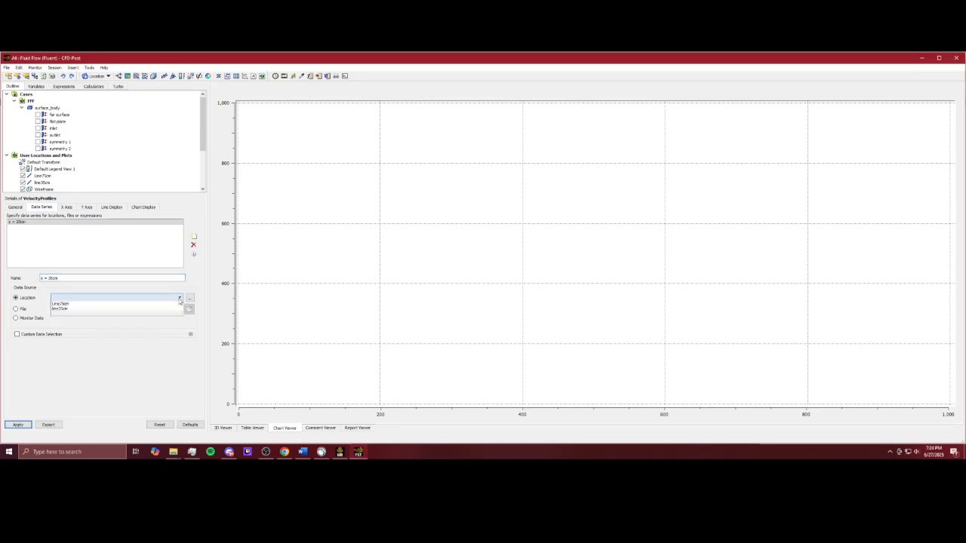
pyautogui.click(161, 310)
# Step: Enable custom data selection for the x = 35cm series, plotting Velocity u on the X axis against Y on the Y axis, and apply it
pyautogui.click(17, 333)
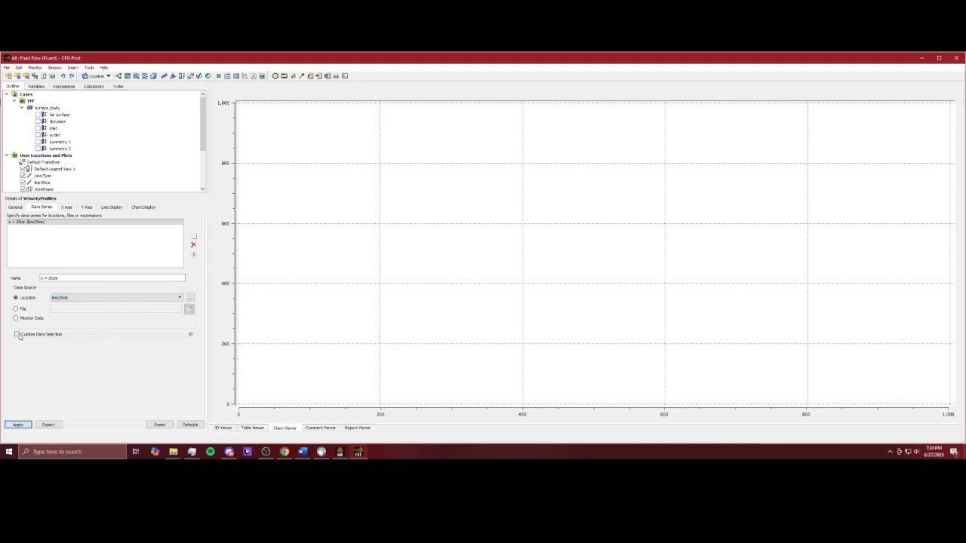
pyautogui.click(76, 344)
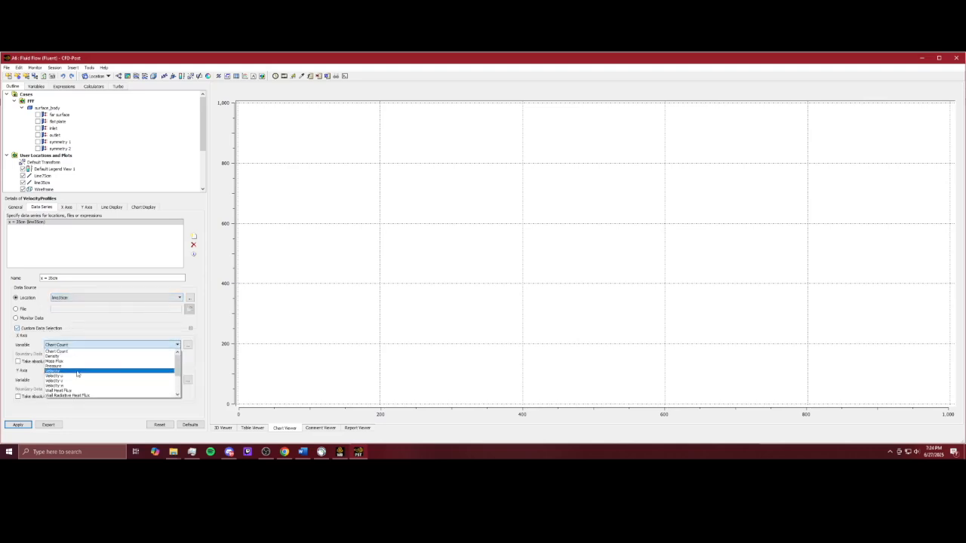
pyautogui.click(77, 375)
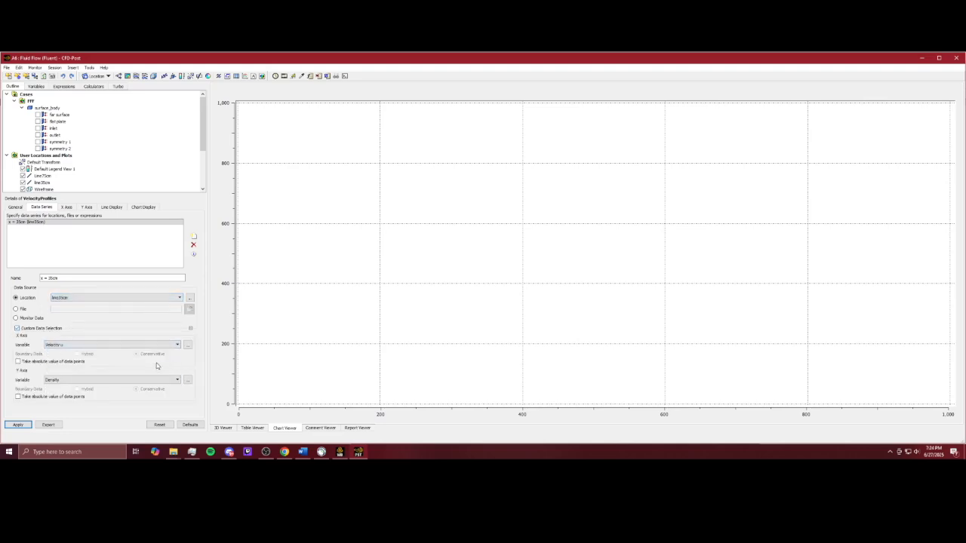
pyautogui.click(63, 380)
pyautogui.scroll(-3, 62, 403)
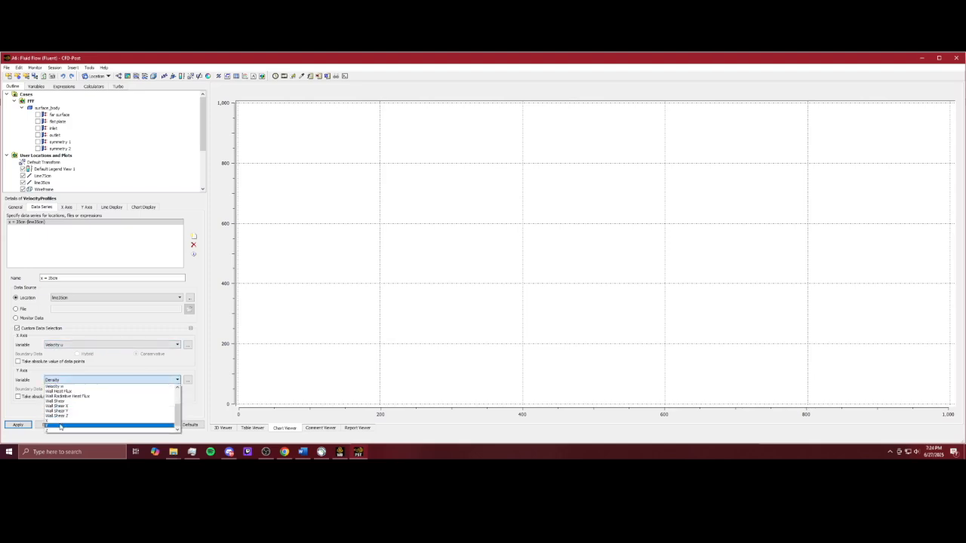
pyautogui.click(61, 426)
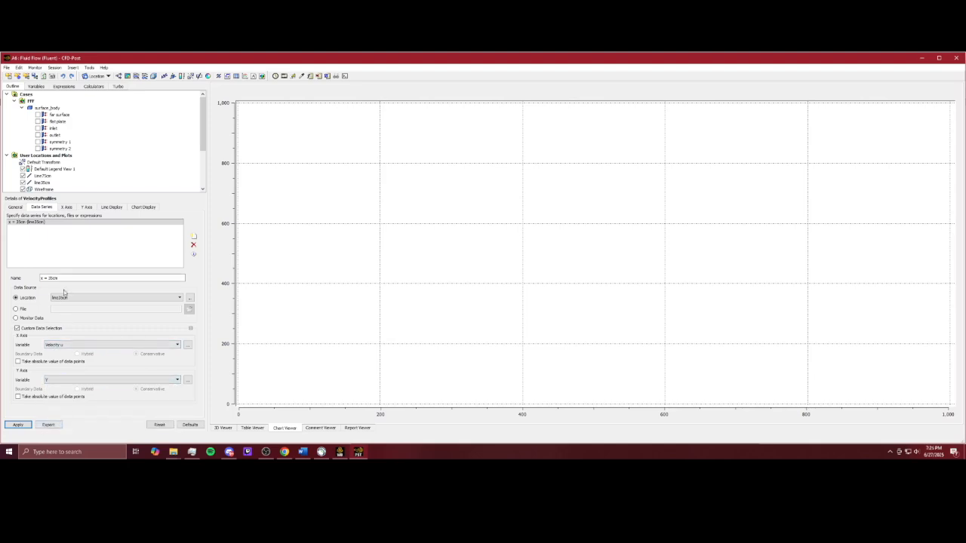
pyautogui.click(21, 423)
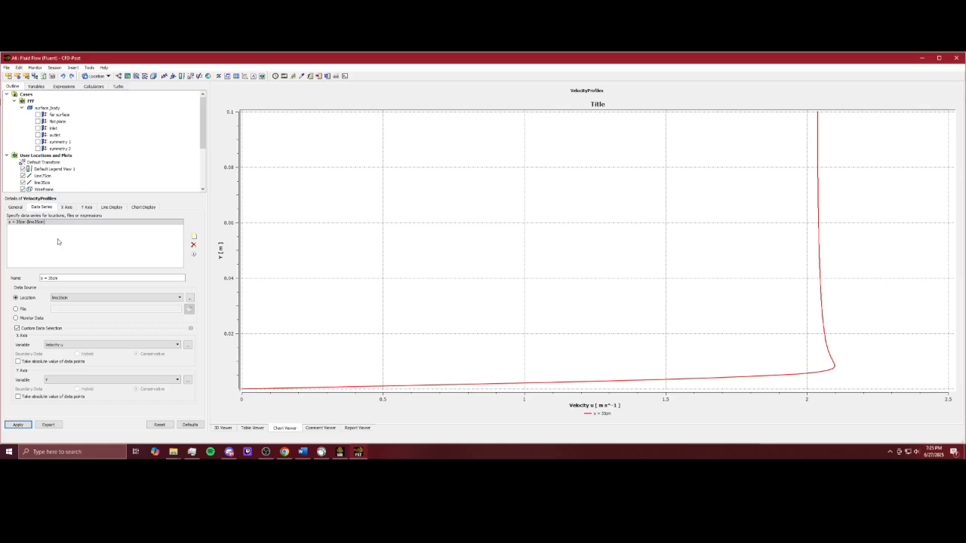
# Step: Add a second data series named "x = 75cm" with Line75cm as its location
pyautogui.click(193, 235)
pyautogui.moveTo(69, 277); pyautogui.dragTo(28, 278)
pyautogui.write('x')
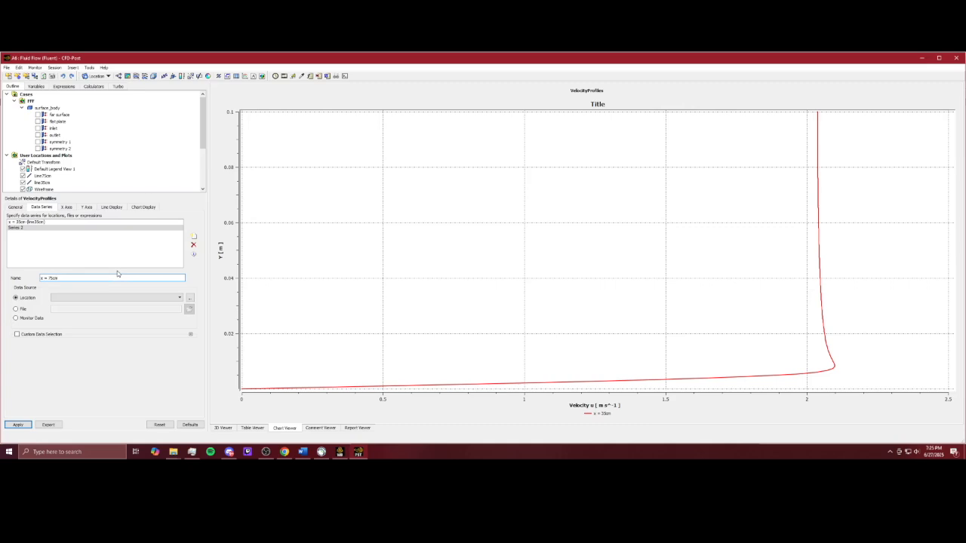
pyautogui.click(117, 297)
pyautogui.click(131, 312)
# Step: Give the x = 75cm series custom data with Velocity u on the X axis and Y on the Y axis, and apply it
pyautogui.click(46, 335)
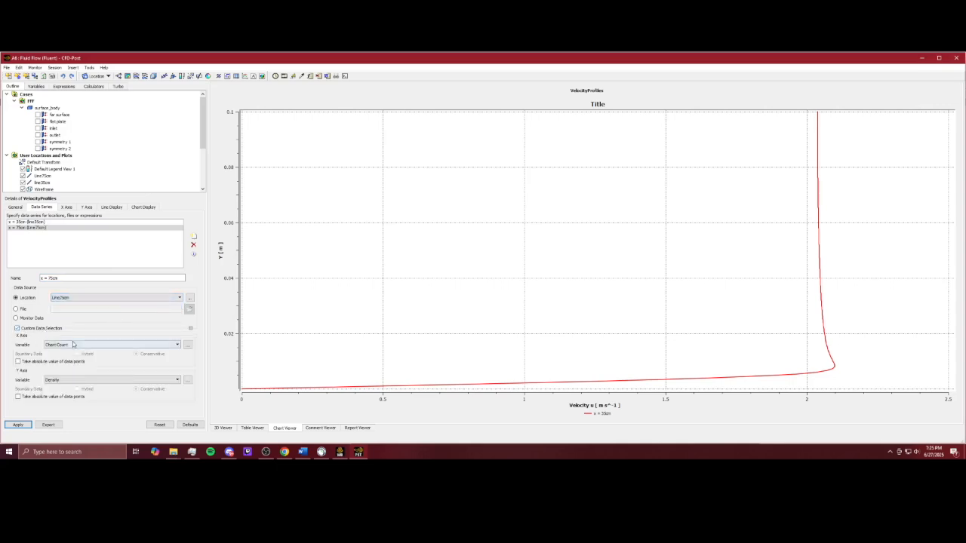
pyautogui.click(89, 345)
pyautogui.click(55, 376)
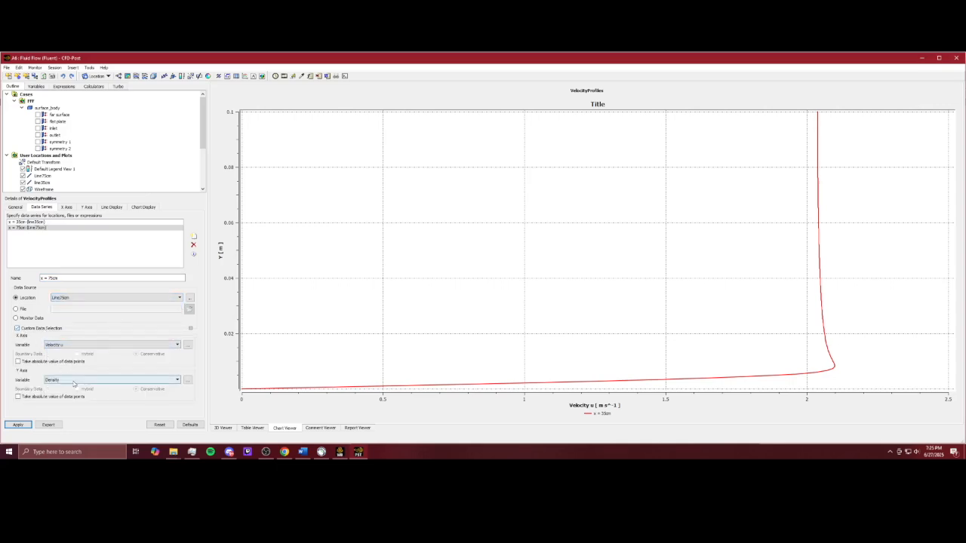
pyautogui.click(113, 379)
pyautogui.click(64, 427)
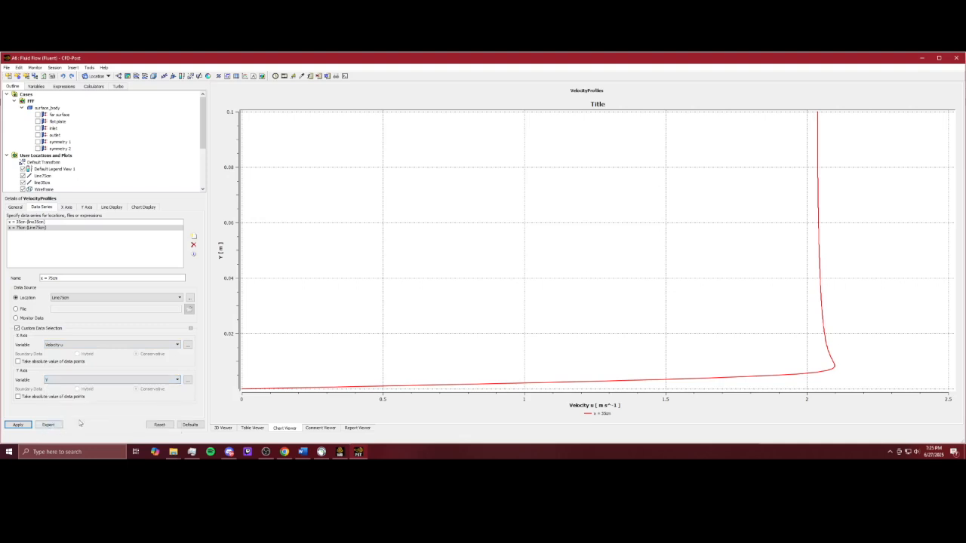
pyautogui.click(18, 425)
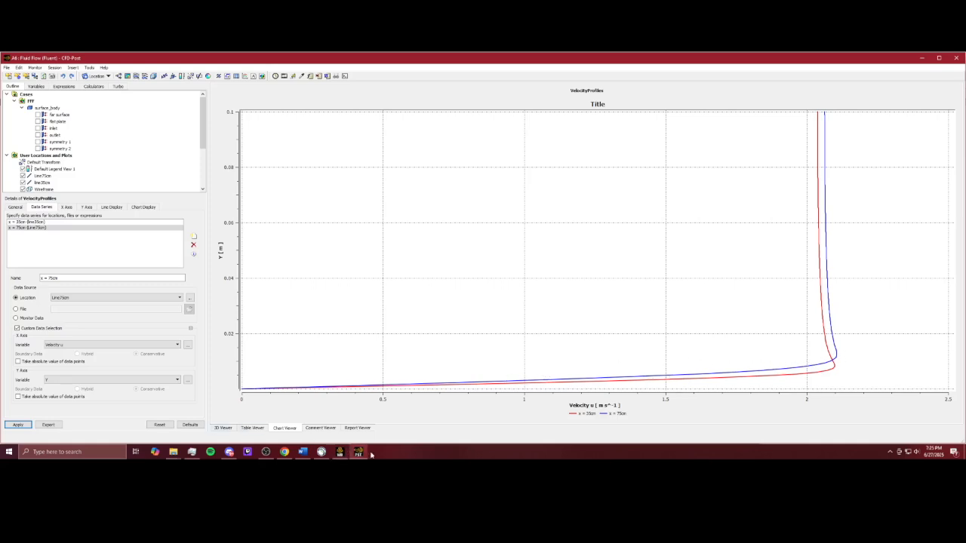
# Step: Return to the 3D view of the domain and insert a vector plot named VelcoityVectors
pyautogui.click(223, 427)
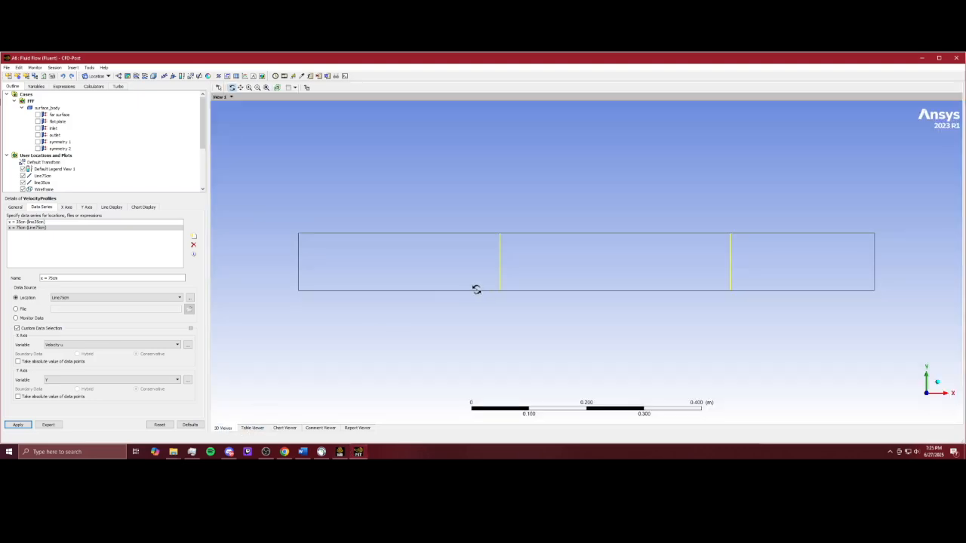
pyautogui.scroll(-3, 54, 152)
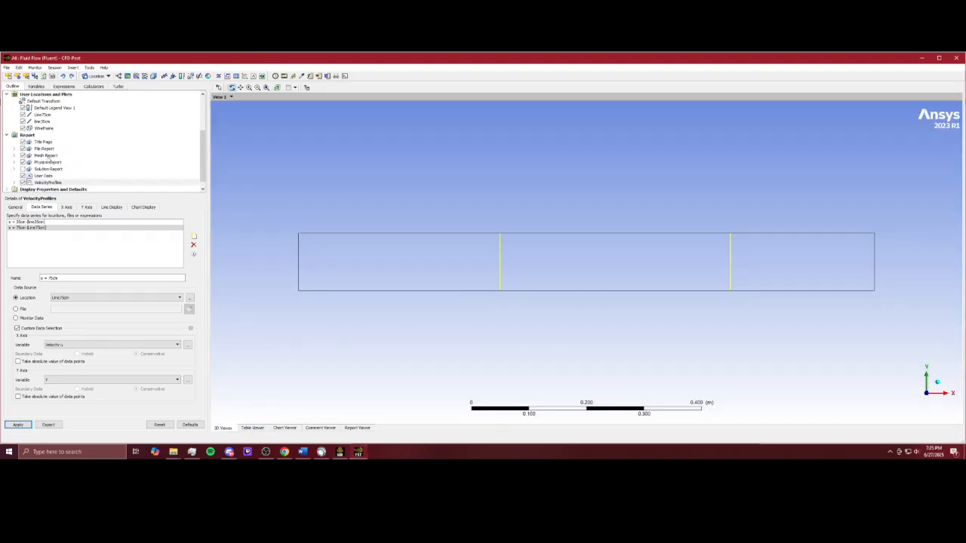
pyautogui.scroll(3, 49, 162)
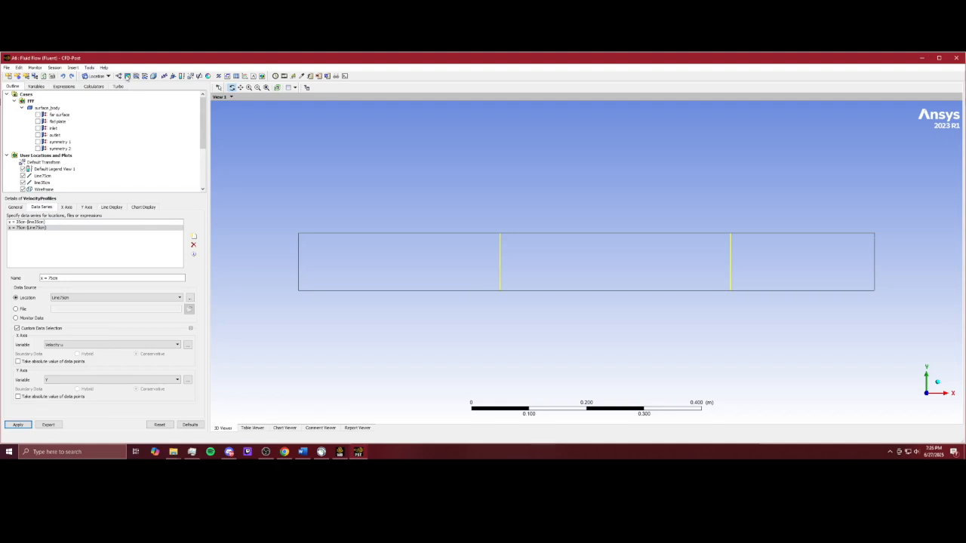
pyautogui.click(121, 76)
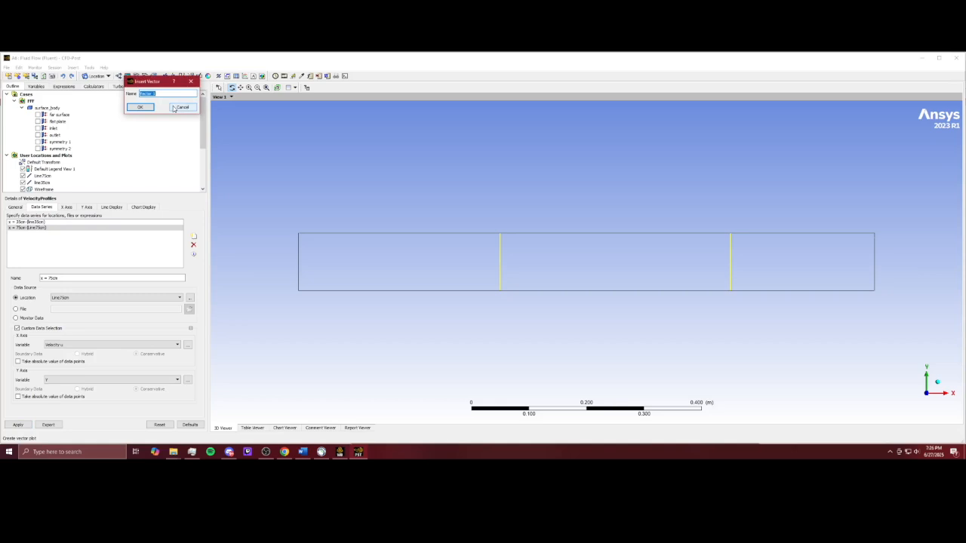
pyautogui.write('Velocity')
pyautogui.click(131, 108)
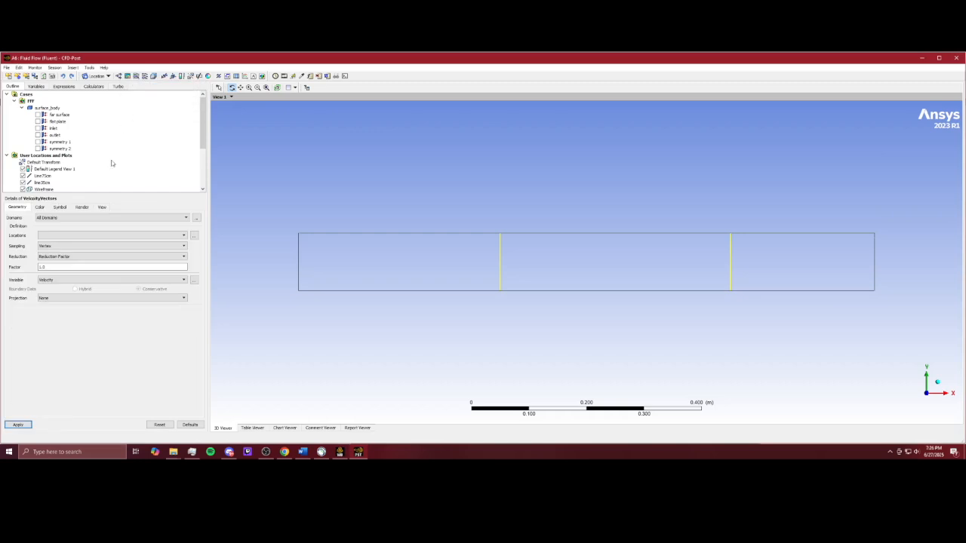
# Step: Locate the vectors on symmetry 1 and set their reduction to Max Number of Points with 10000 points
pyautogui.click(87, 236)
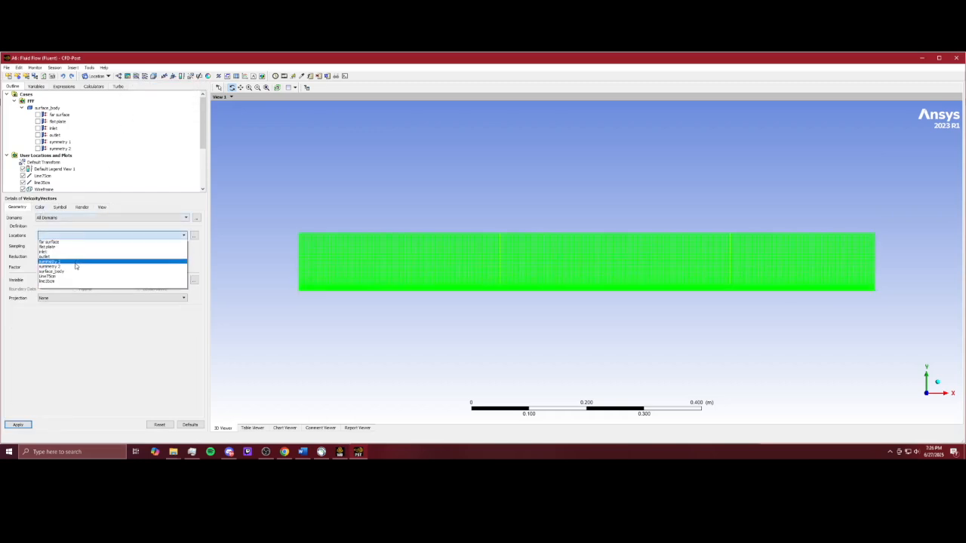
pyautogui.click(74, 261)
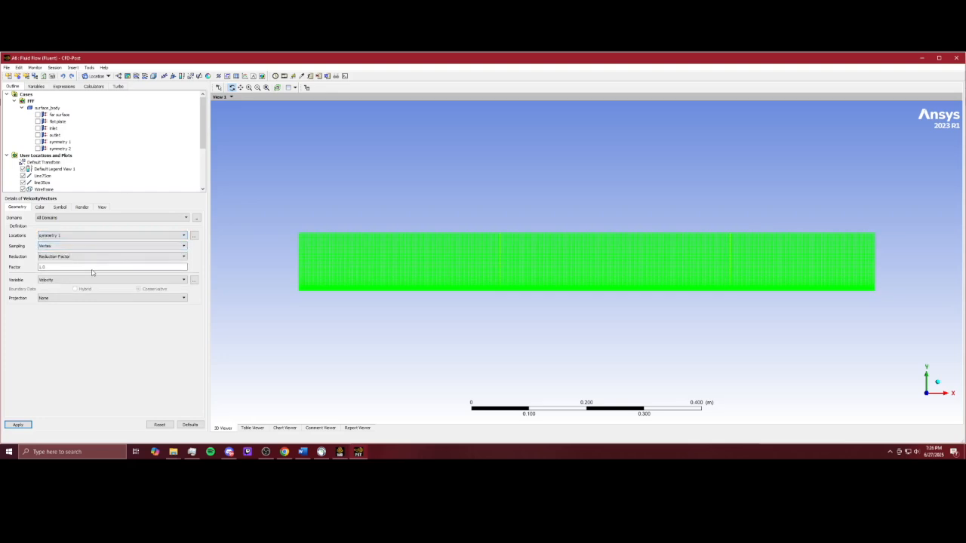
pyautogui.click(91, 257)
pyautogui.click(90, 266)
pyautogui.moveTo(90, 267); pyautogui.dragTo(30, 269)
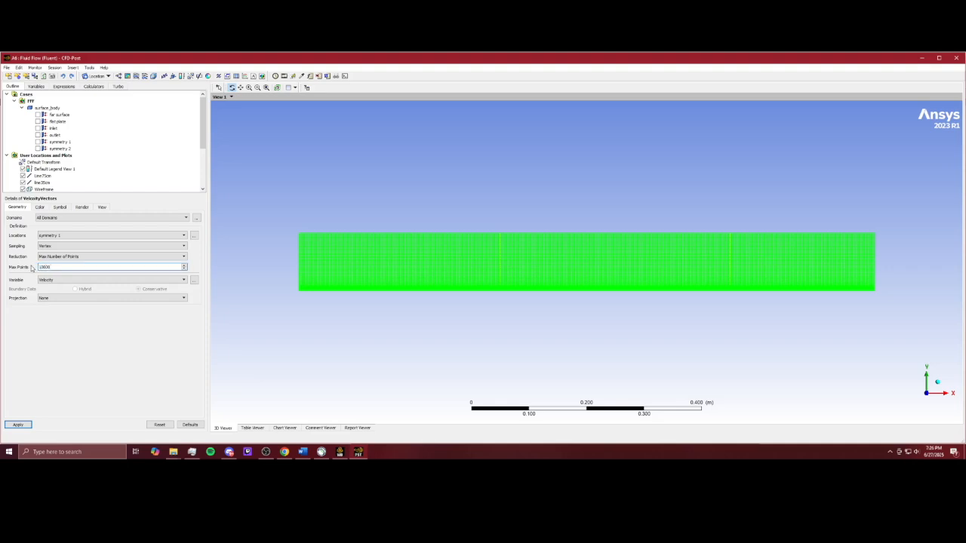
# Step: Use Velocity as the vector variable and set the projection to Tangential
pyautogui.click(60, 280)
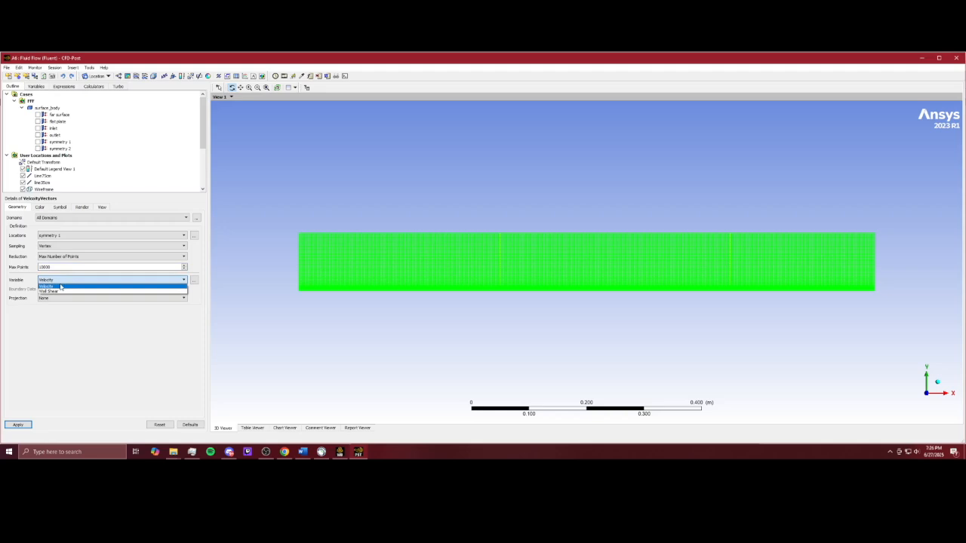
pyautogui.click(63, 287)
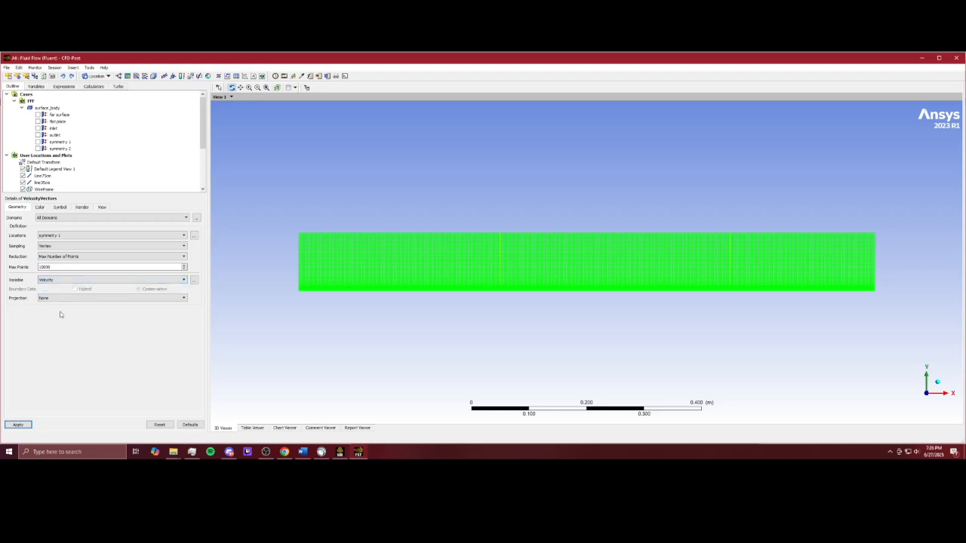
pyautogui.click(149, 298)
pyautogui.click(74, 367)
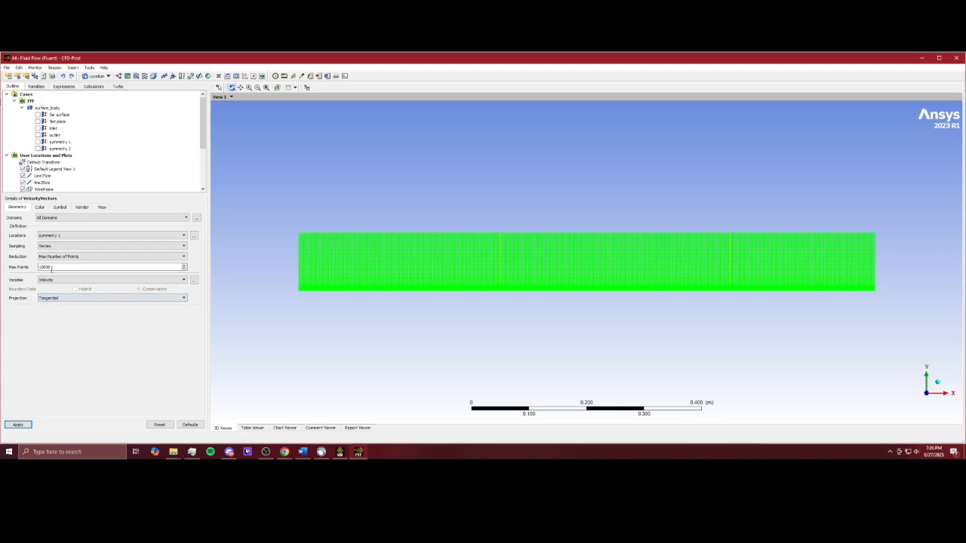
# Step: Set the vector symbol to Arrow3D with a symbol size of 0.03 and apply the plot
pyautogui.click(41, 207)
pyautogui.click(59, 207)
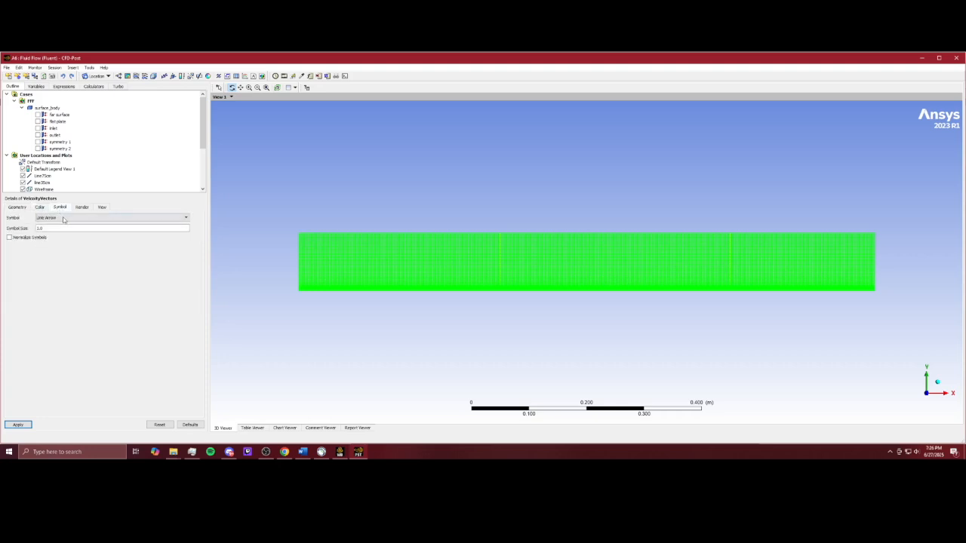
pyautogui.click(66, 217)
pyautogui.click(68, 233)
pyautogui.click(67, 229)
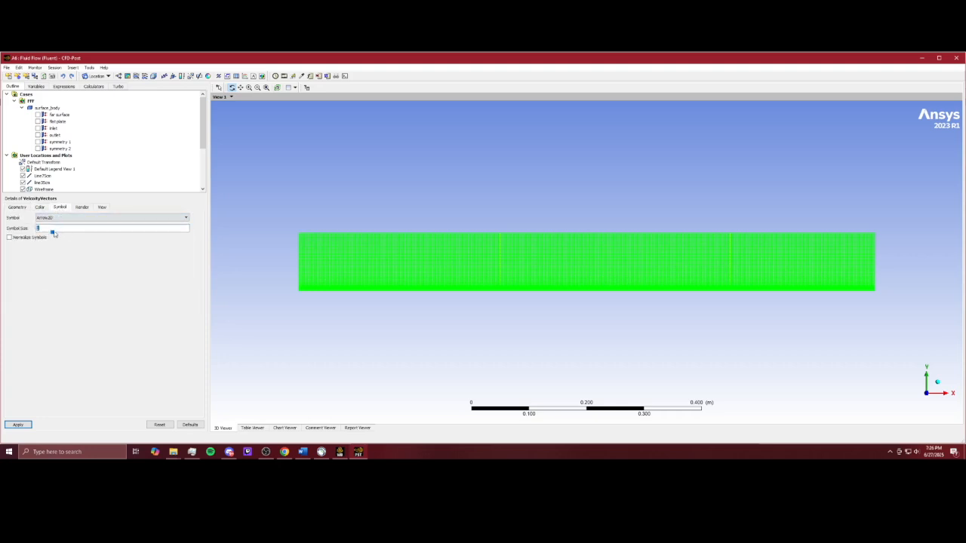
pyautogui.write('0.1')
pyautogui.click(21, 425)
# Step: Examine the velocity vectors close to the flat plate to see how the boundary layer profile develops above the wall
pyautogui.scroll(-2, 404, 289)
pyautogui.scroll(10, 403, 289)
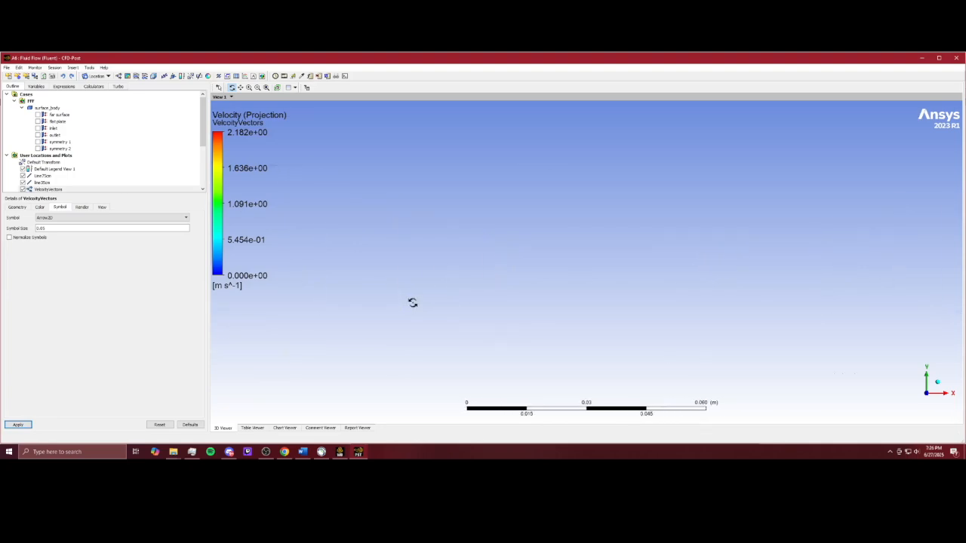
pyautogui.scroll(-10, 413, 303)
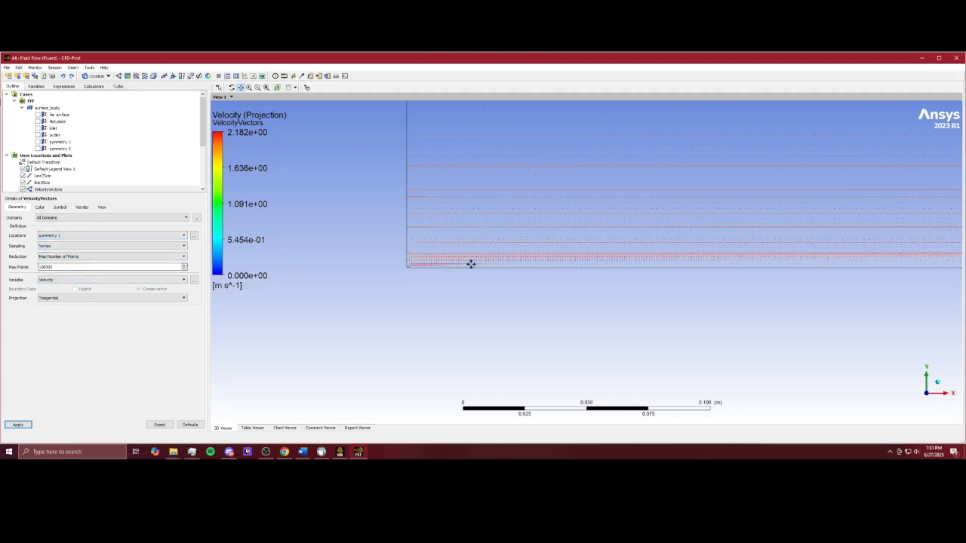
pyautogui.click(39, 207)
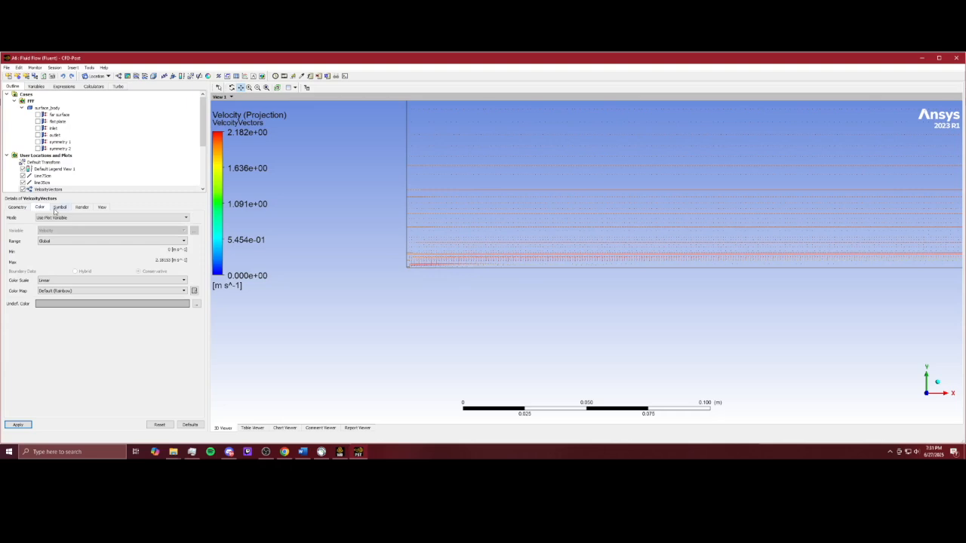
pyautogui.click(59, 208)
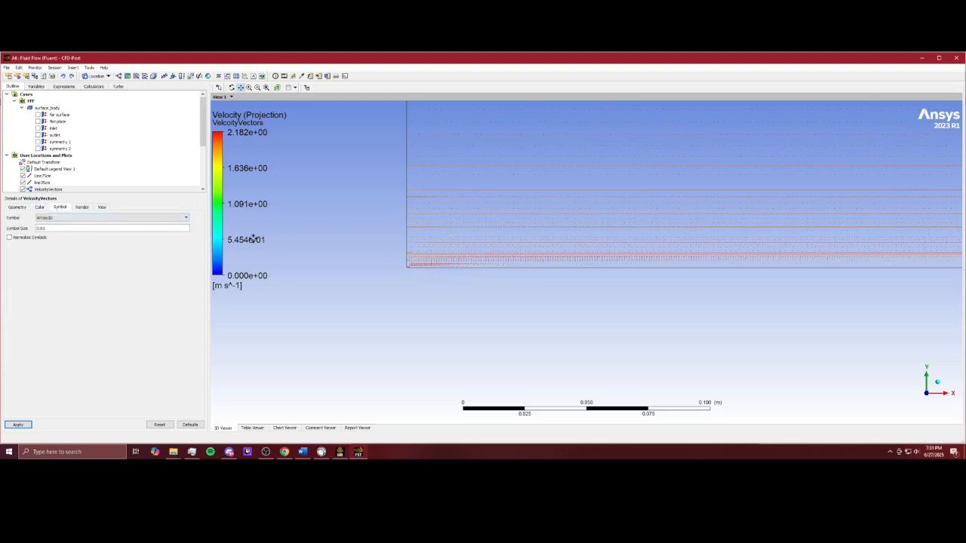
pyautogui.moveTo(610, 264); pyautogui.dragTo(108, 249)
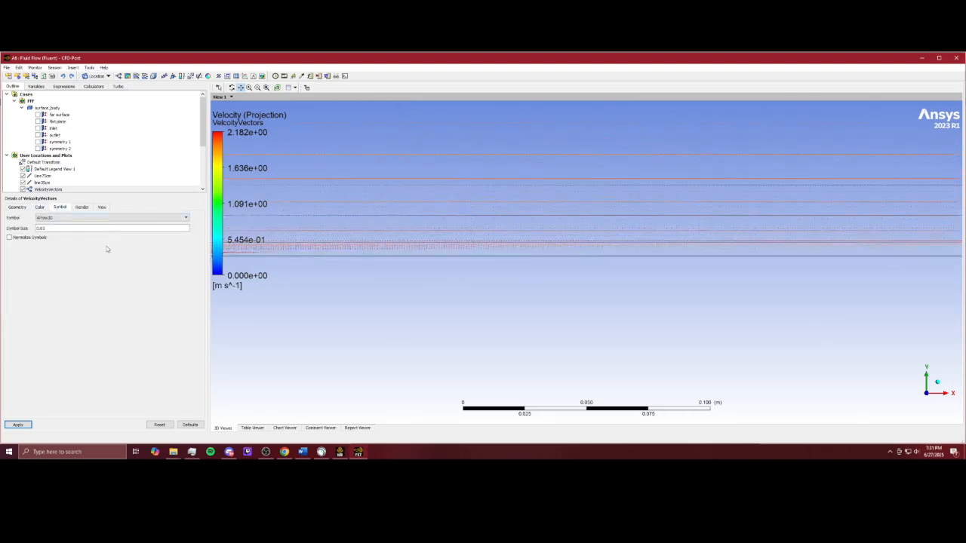
pyautogui.scroll(5, 468, 256)
pyautogui.scroll(5, 469, 234)
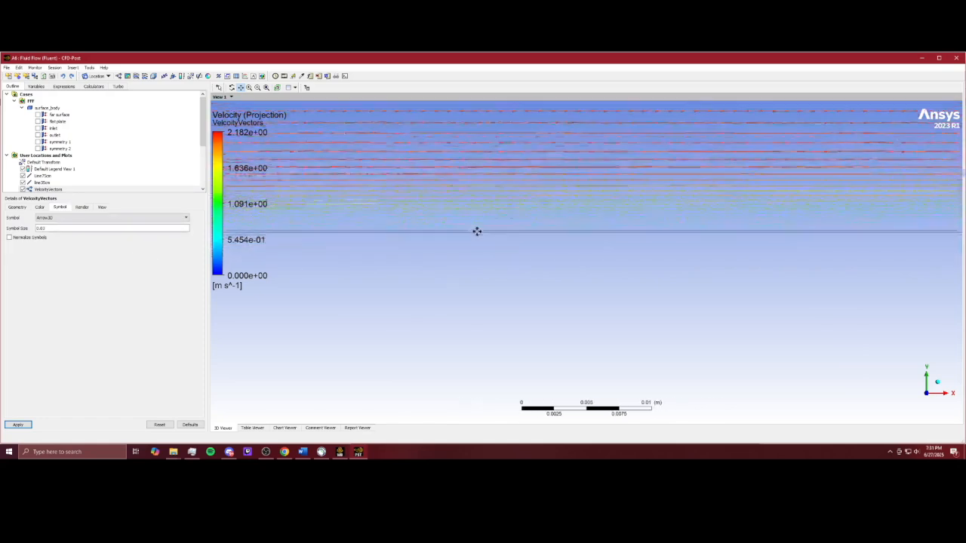
pyautogui.moveTo(547, 203); pyautogui.dragTo(536, 293)
pyautogui.scroll(2, 536, 287)
pyautogui.scroll(-5, 532, 261)
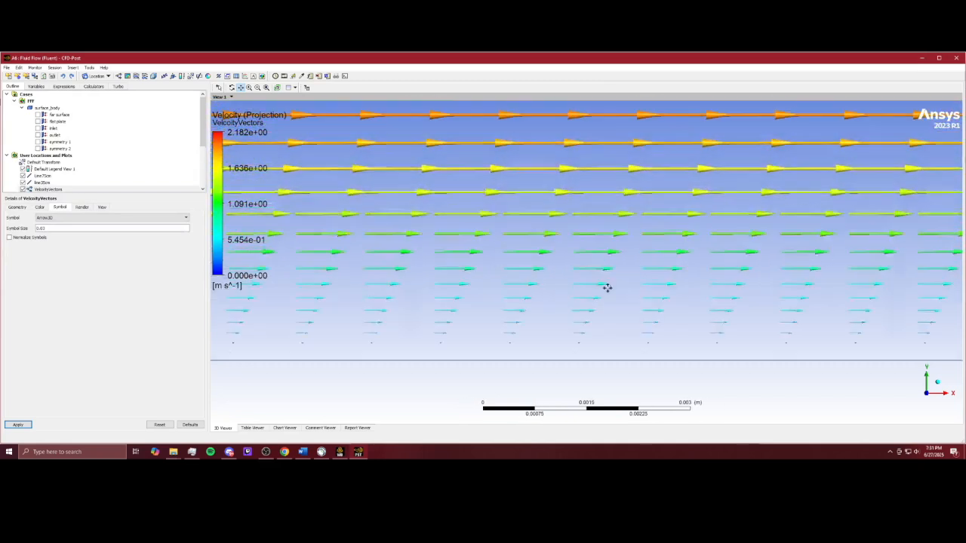
# Step: Examine the velocity vectors at the leading edge of the flat plate, where the inlet flow first meets the wall
pyautogui.scroll(1, 553, 237)
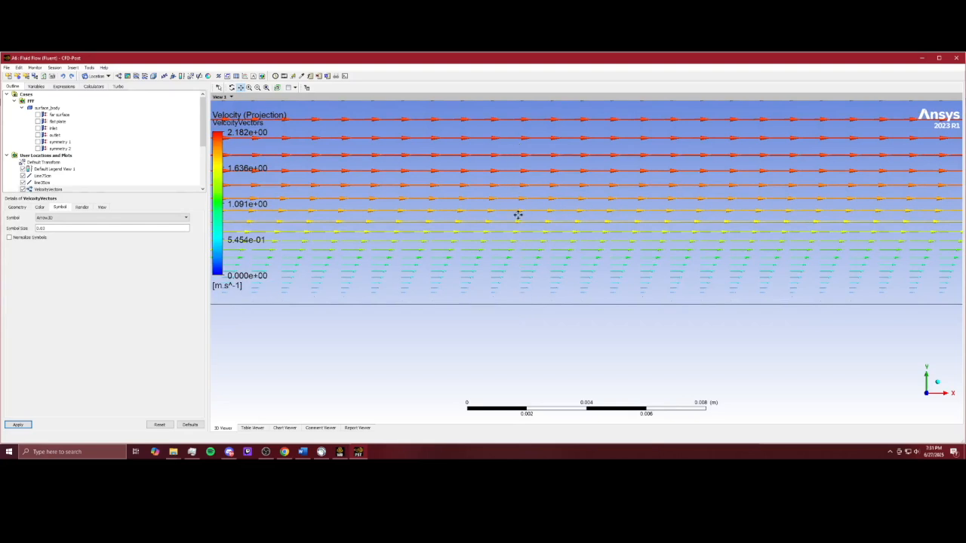
pyautogui.moveTo(534, 192); pyautogui.dragTo(540, 242)
pyautogui.scroll(-8, 540, 241)
pyautogui.scroll(-10, 517, 254)
pyautogui.scroll(3, 406, 246)
pyautogui.moveTo(517, 261); pyautogui.dragTo(524, 285)
pyautogui.scroll(3, 556, 308)
pyautogui.scroll(3, 528, 204)
pyautogui.moveTo(388, 267); pyautogui.dragTo(500, 258)
pyautogui.scroll(3, 467, 261)
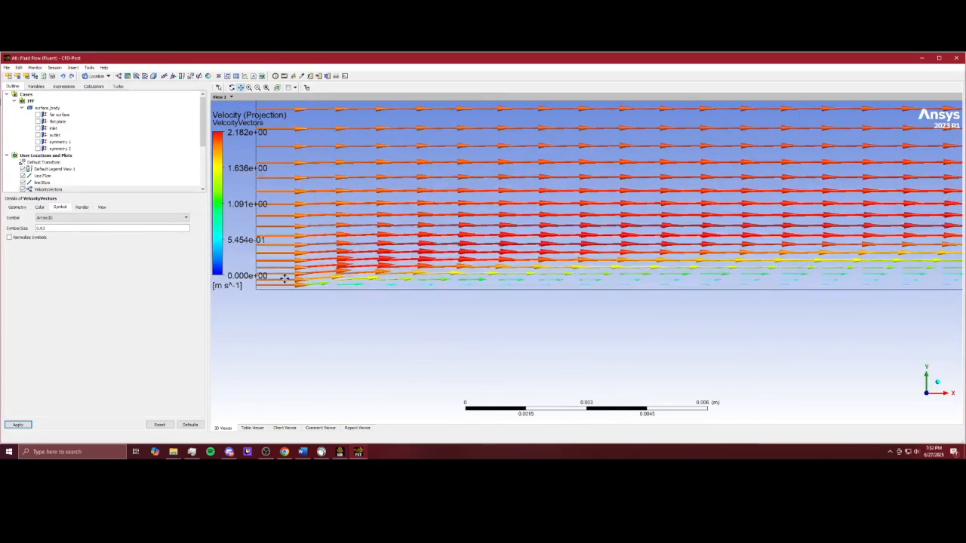
# Step: Follow the velocity vectors downstream to the outlet end and examine the near-wall velocity profile there
pyautogui.scroll(-10, 641, 252)
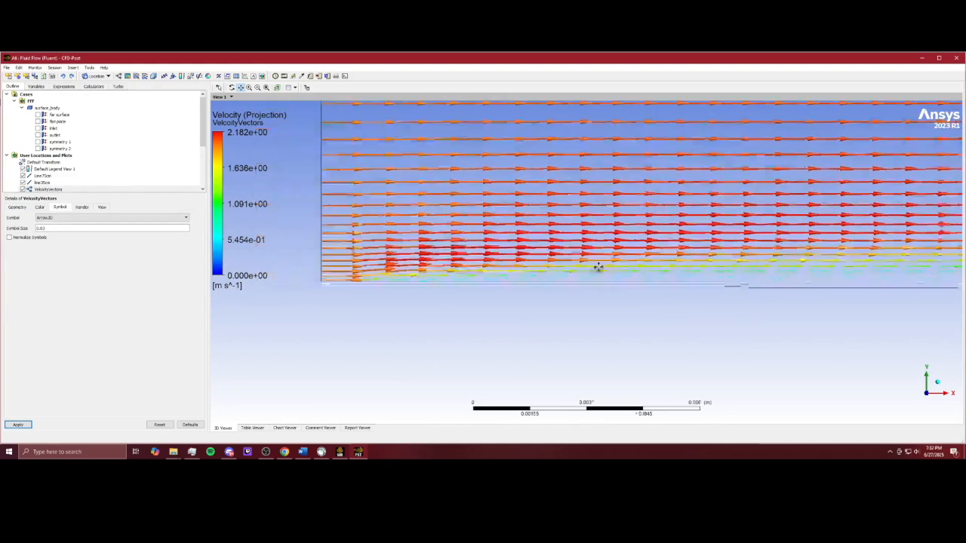
pyautogui.moveTo(704, 235); pyautogui.dragTo(303, 247)
pyautogui.moveTo(639, 246); pyautogui.dragTo(331, 252)
pyautogui.scroll(-5, 331, 252)
pyautogui.moveTo(742, 234); pyautogui.dragTo(366, 247)
pyautogui.scroll(-4, 366, 247)
pyautogui.moveTo(586, 248); pyautogui.dragTo(502, 248)
pyautogui.scroll(-3, 528, 250)
pyautogui.scroll(2, 611, 260)
pyautogui.scroll(8, 612, 264)
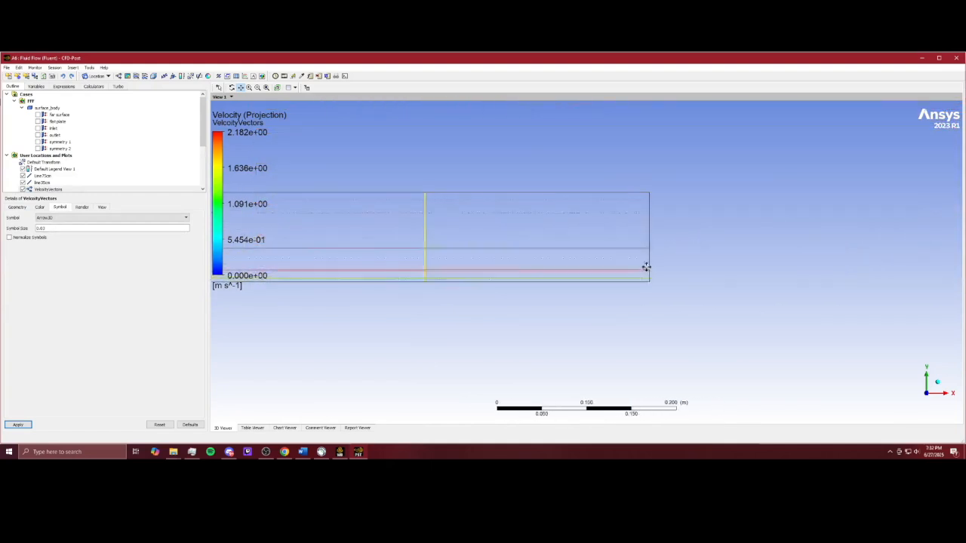
pyautogui.scroll(8, 557, 272)
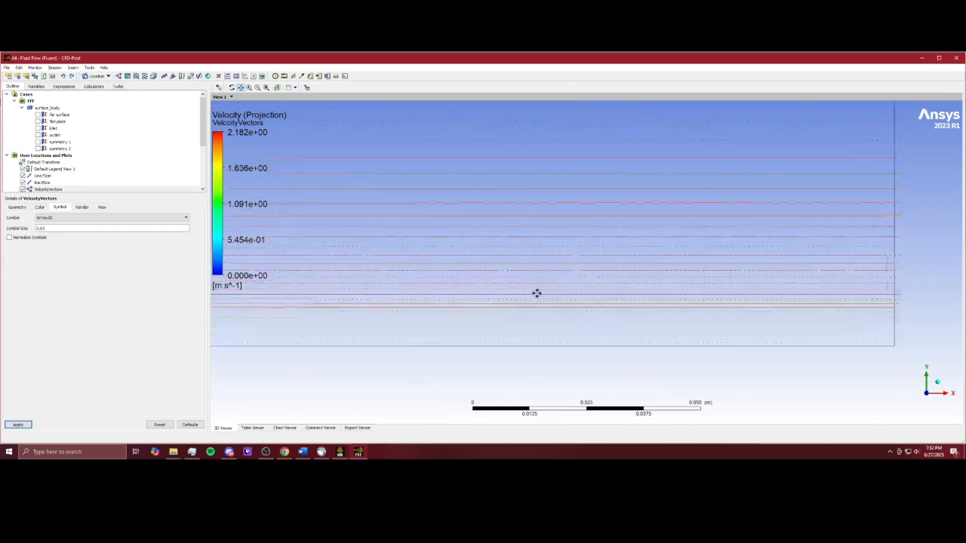
pyautogui.scroll(5, 545, 275)
pyautogui.moveTo(544, 278); pyautogui.dragTo(597, 189)
pyautogui.scroll(1, 581, 236)
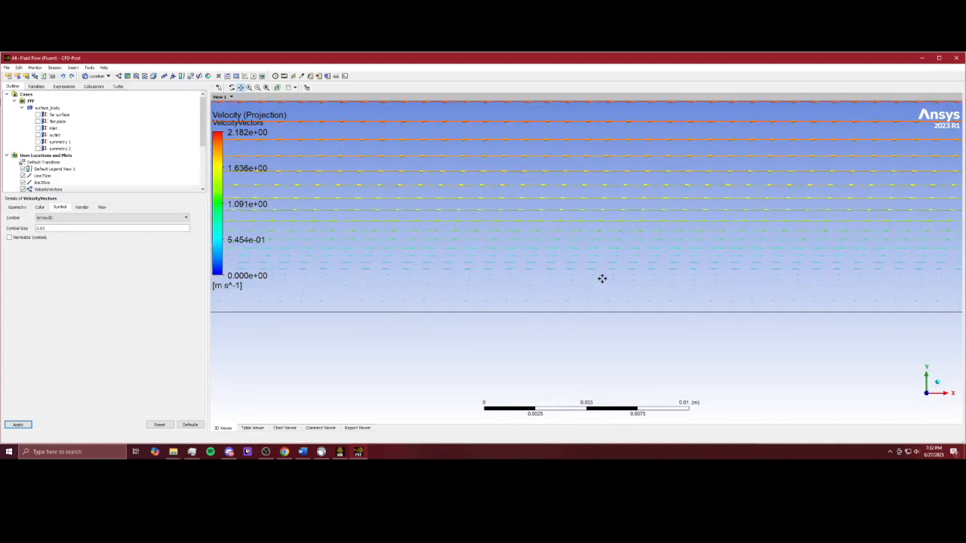
pyautogui.moveTo(599, 129); pyautogui.dragTo(607, 211)
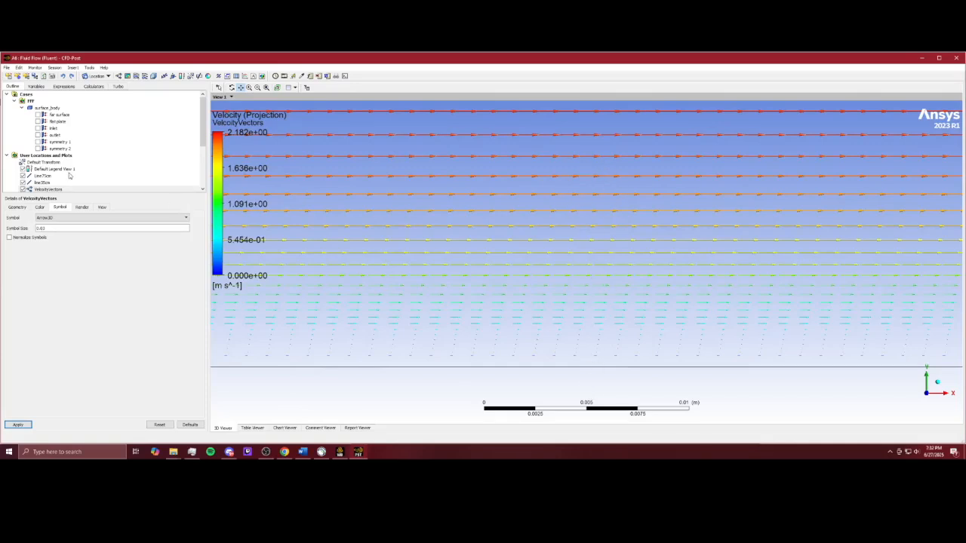
# Step: Insert a new line location named Plate
pyautogui.scroll(-3, 60, 181)
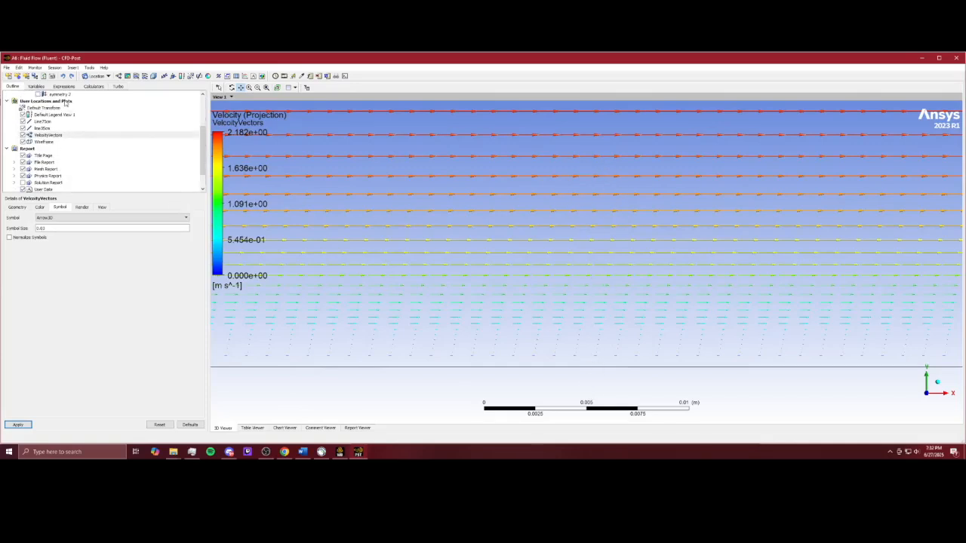
pyautogui.click(103, 77)
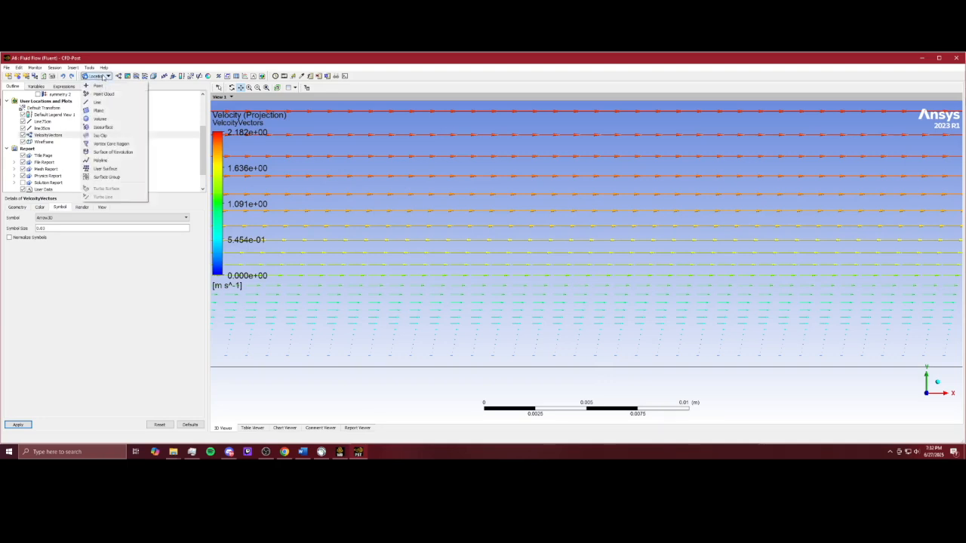
pyautogui.click(105, 98)
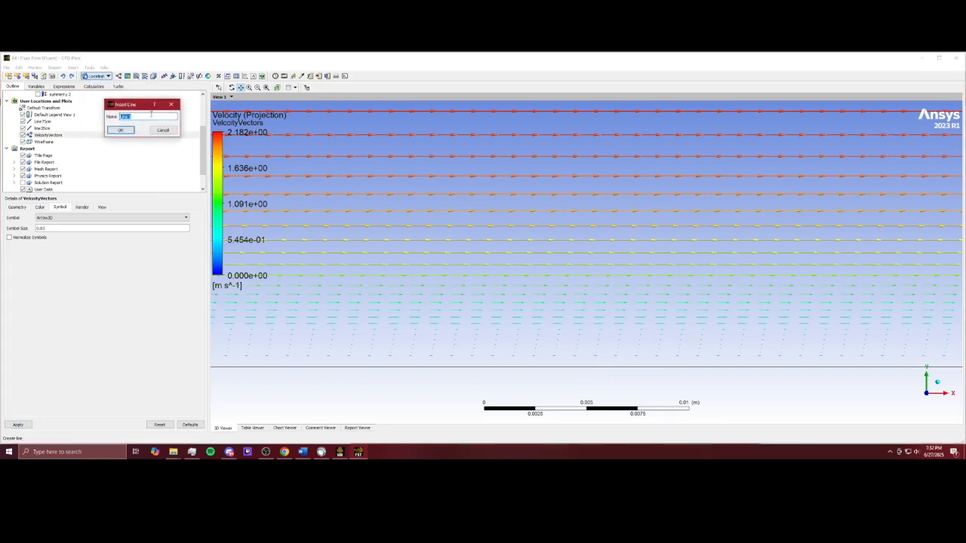
pyautogui.write('line')
pyautogui.press('BackSpace')
pyautogui.write('W')
pyautogui.click(121, 130)
pyautogui.press('BackSpace')
pyautogui.press('BackSpace')
pyautogui.press('BackSpace')
pyautogui.click(124, 130)
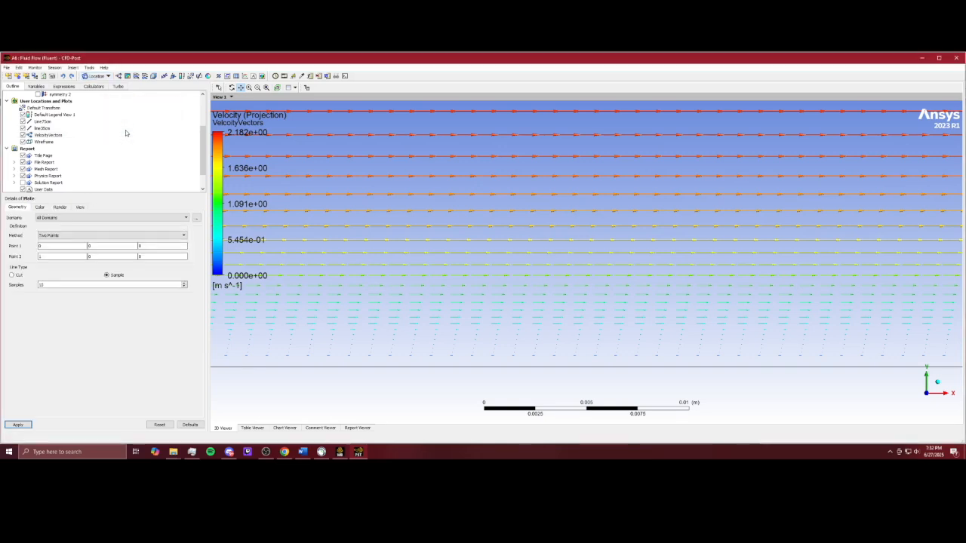
# Step: Define the Plate line by two points from (0, 0, 0) to (1, 0, 0) and apply it
pyautogui.scroll(-1, 67, 175)
pyautogui.scroll(2, 54, 175)
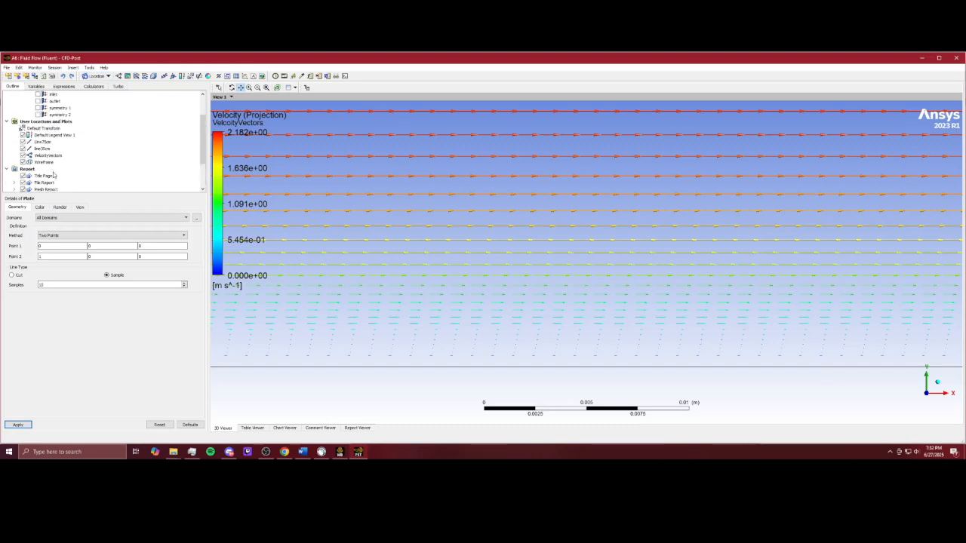
pyautogui.click(65, 246)
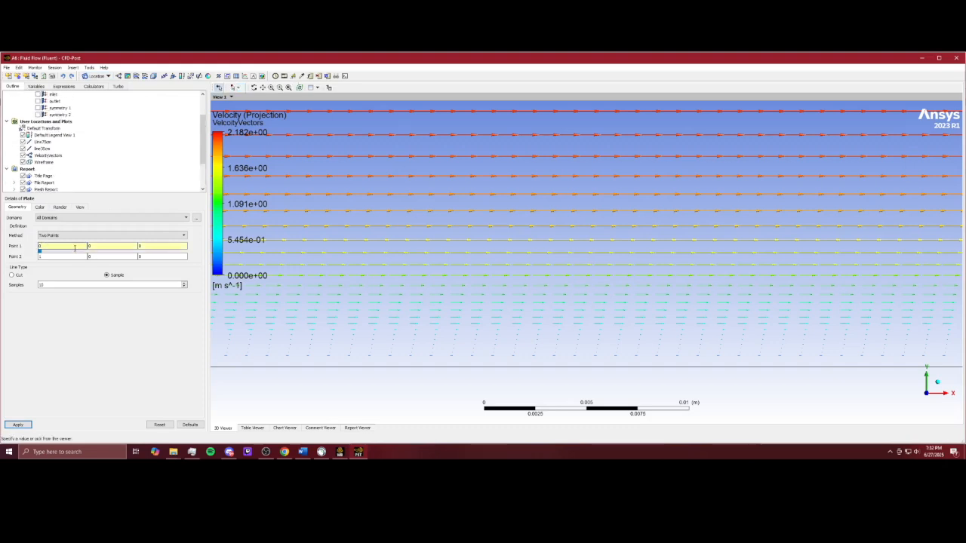
pyautogui.click(70, 257)
pyautogui.press('BackSpace')
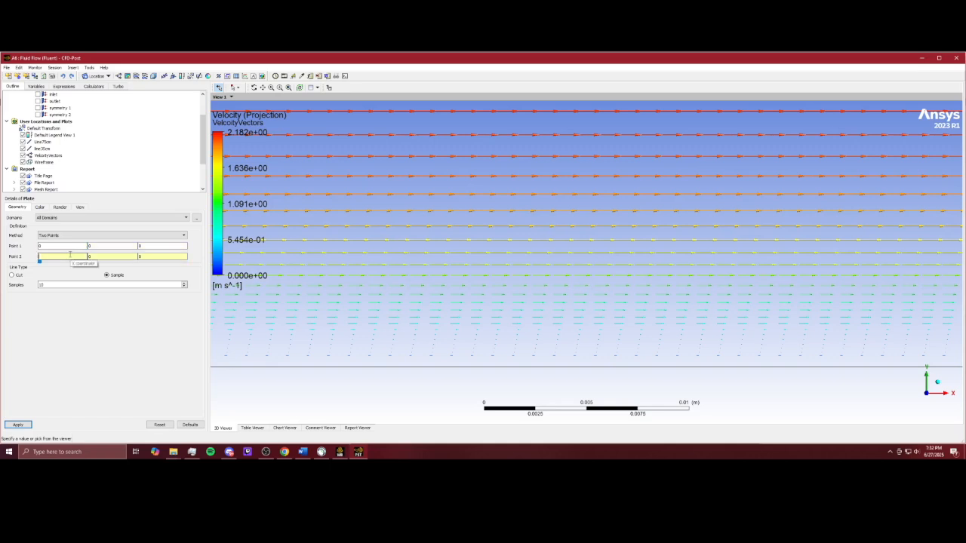
pyautogui.click(115, 248)
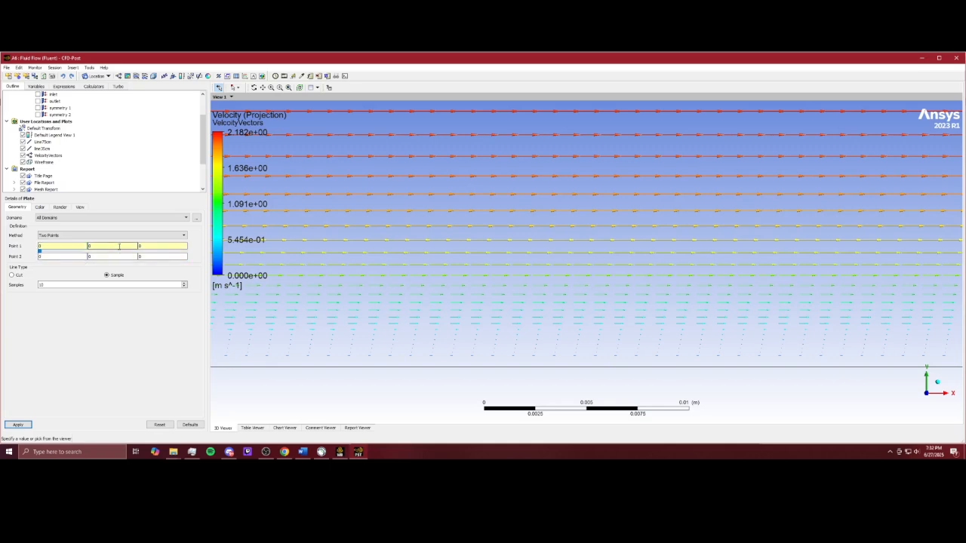
pyautogui.click(67, 257)
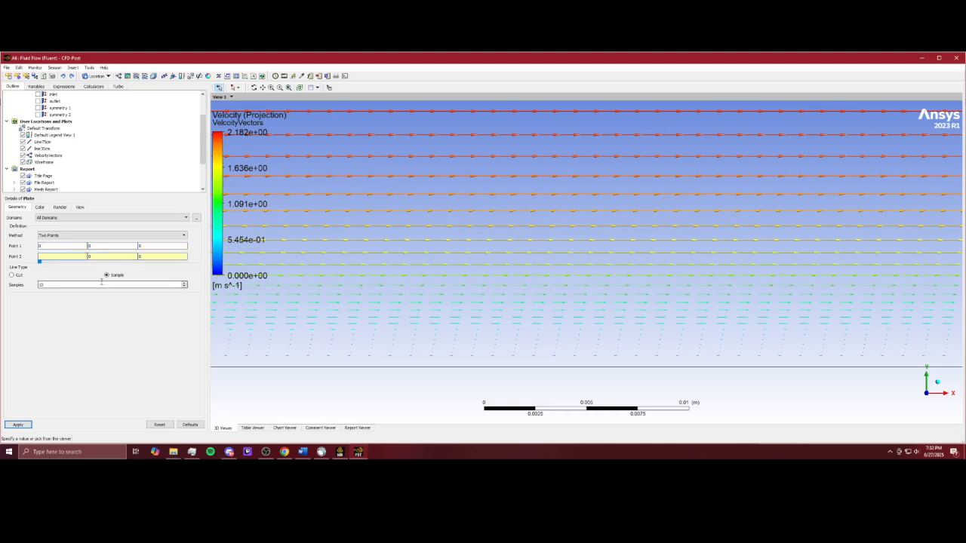
pyautogui.click(17, 425)
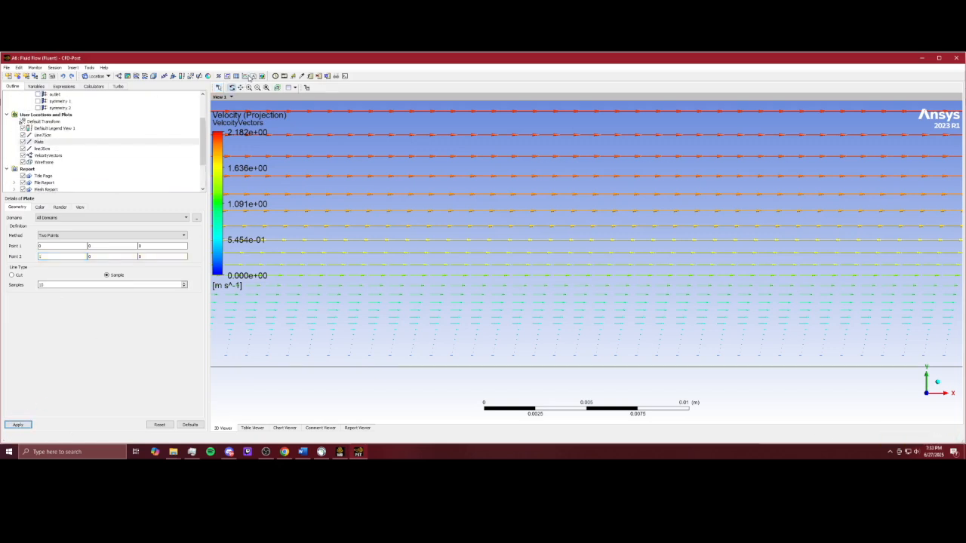
# Step: Insert a chart named ShearStress and name its data series "Shear stress"
pyautogui.click(248, 76)
pyautogui.write('ShearStress')
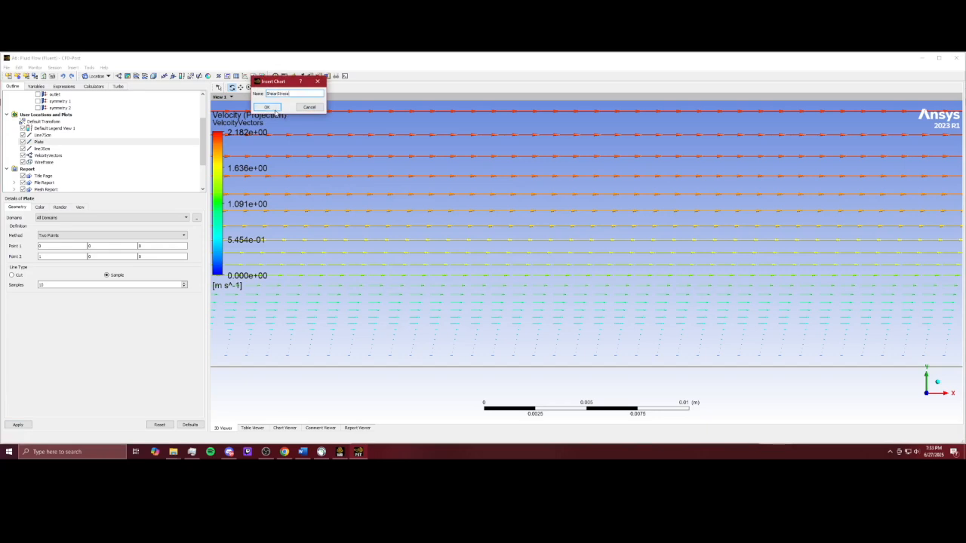
pyautogui.click(267, 107)
pyautogui.click(43, 208)
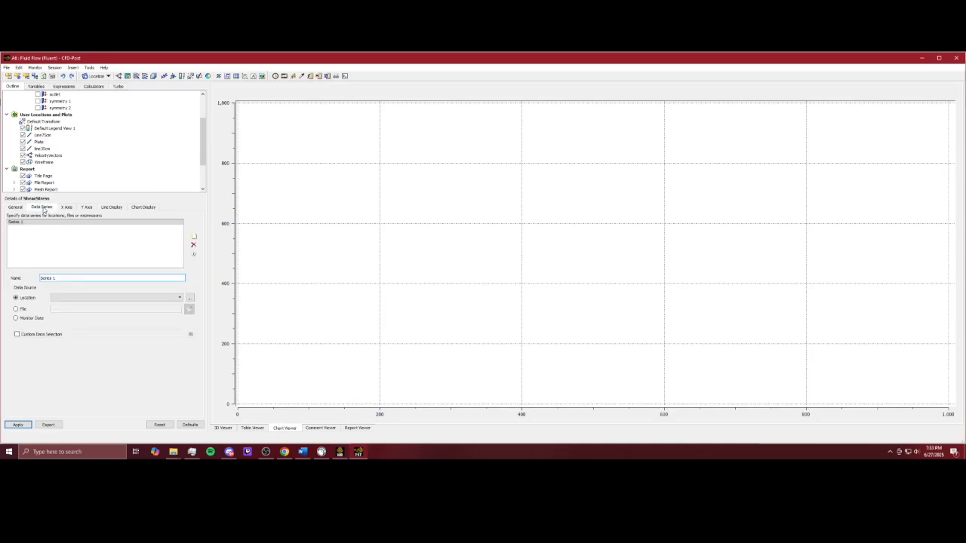
pyautogui.click(78, 278)
pyautogui.moveTo(87, 278); pyautogui.dragTo(32, 277)
pyautogui.write('S')
pyautogui.click(20, 426)
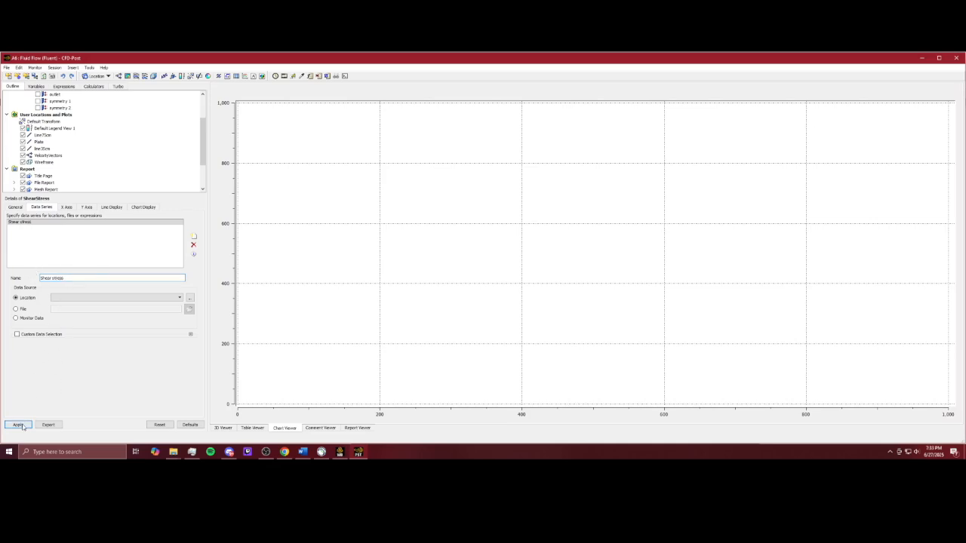
pyautogui.click(534, 229)
# Step: Use the Plate line as the series location and plot Wall Shear X against X with custom data selection
pyautogui.click(138, 297)
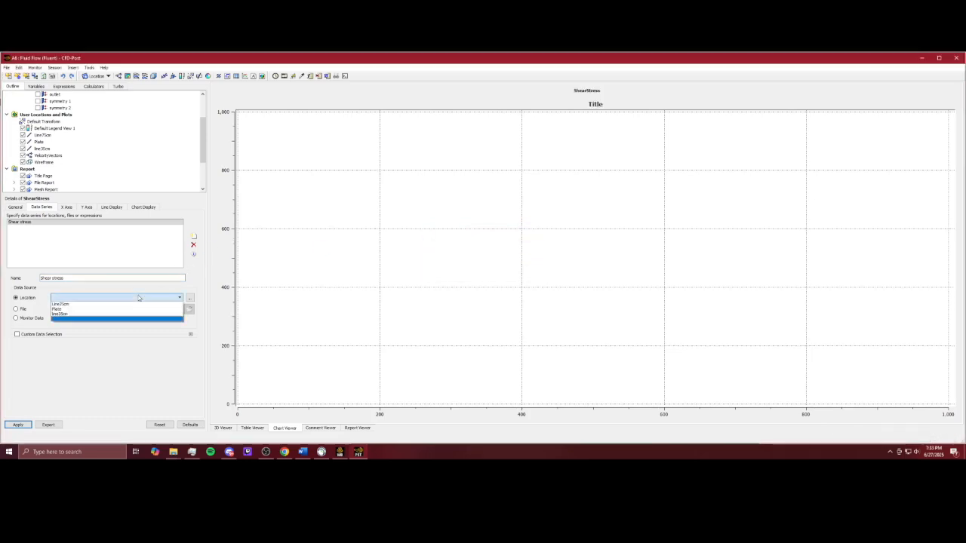
pyautogui.click(124, 309)
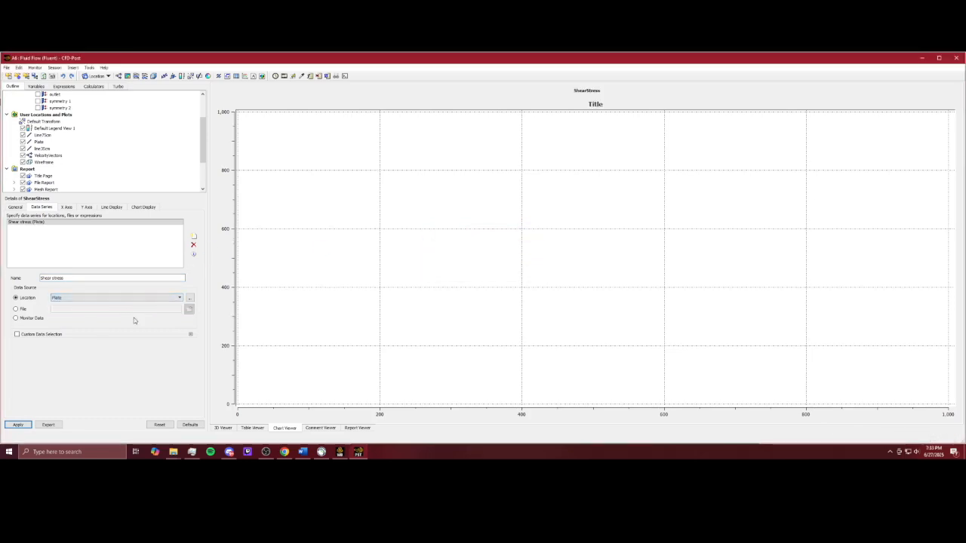
pyautogui.click(17, 333)
pyautogui.click(92, 345)
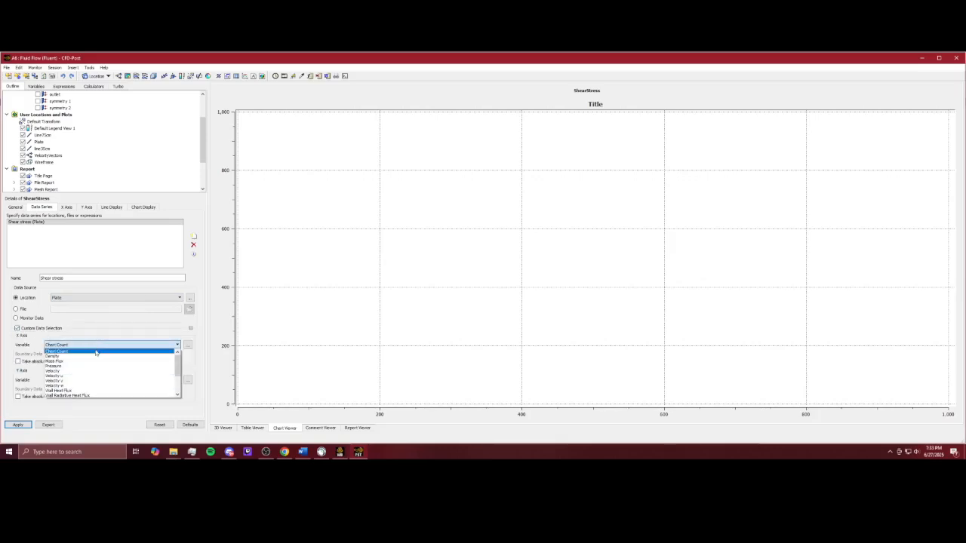
pyautogui.scroll(-3, 93, 358)
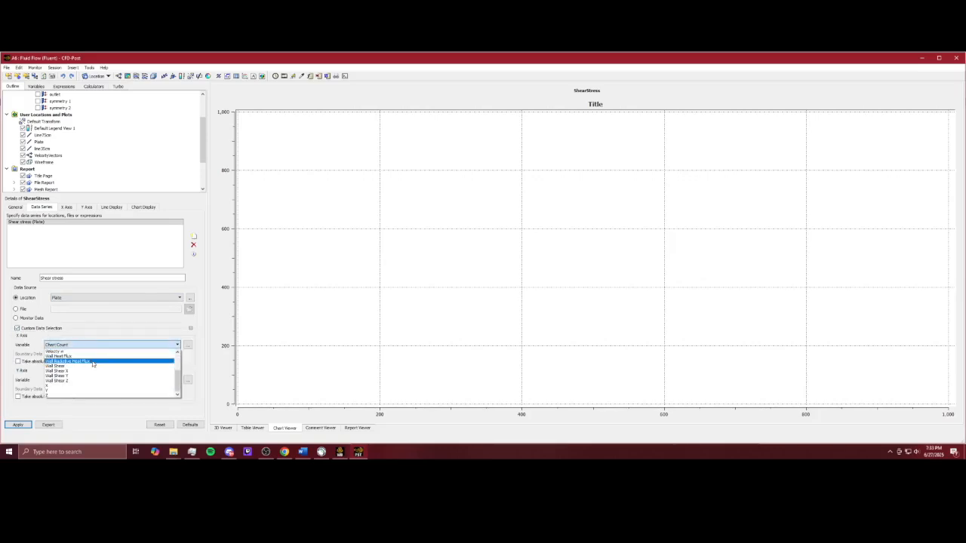
pyautogui.click(85, 386)
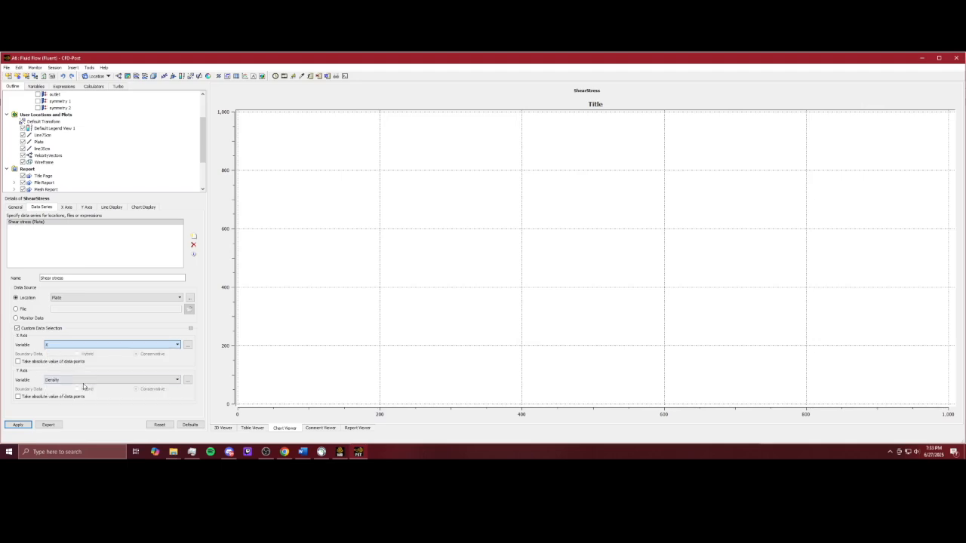
pyautogui.click(86, 380)
pyautogui.scroll(-5, 78, 411)
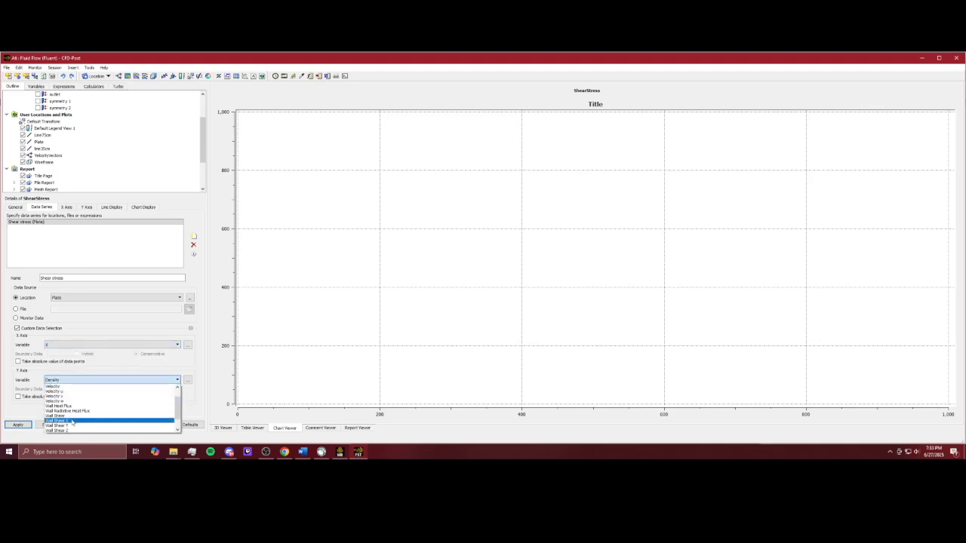
pyautogui.click(72, 421)
pyautogui.click(19, 424)
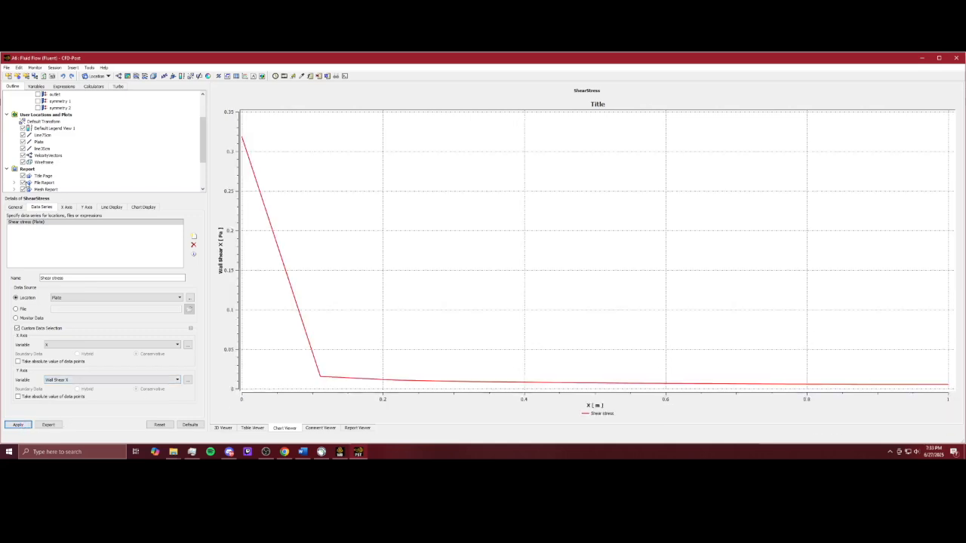
# Step: Set the Plate line's number of samples to 100 and apply the change
pyautogui.click(40, 143)
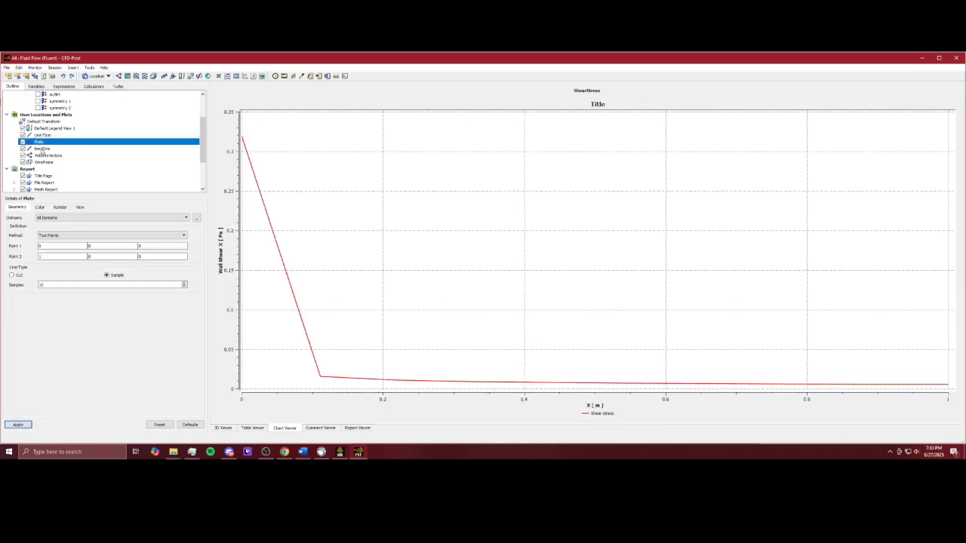
pyautogui.click(53, 285)
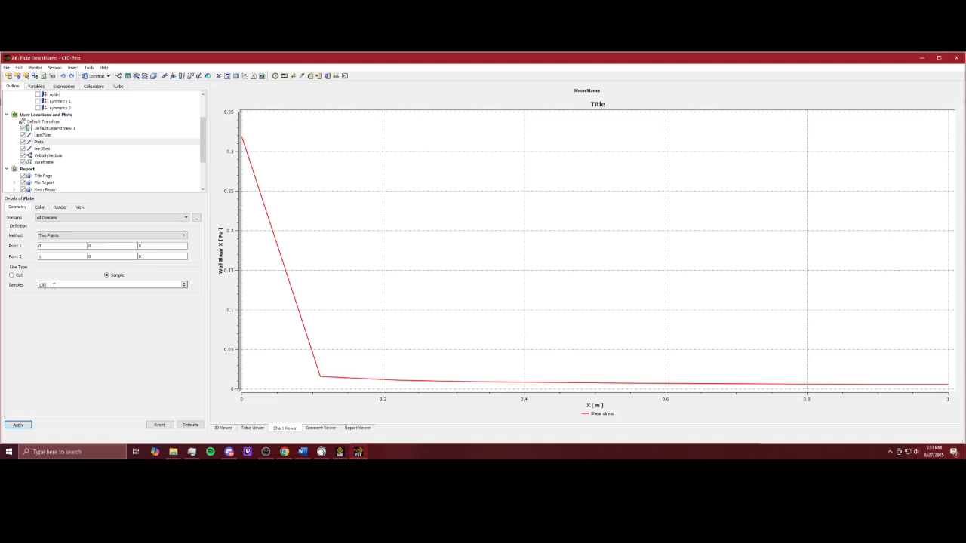
pyautogui.click(18, 425)
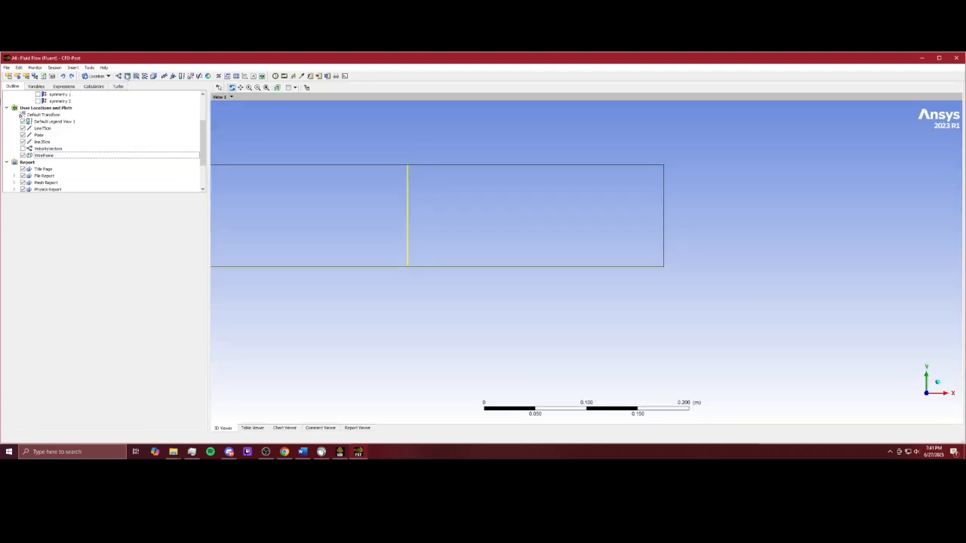
# Step: Insert a contour named PressureContour showing Pressure on symmetry 1 with 100 contours
pyautogui.click(127, 76)
pyautogui.write('PressureContour')
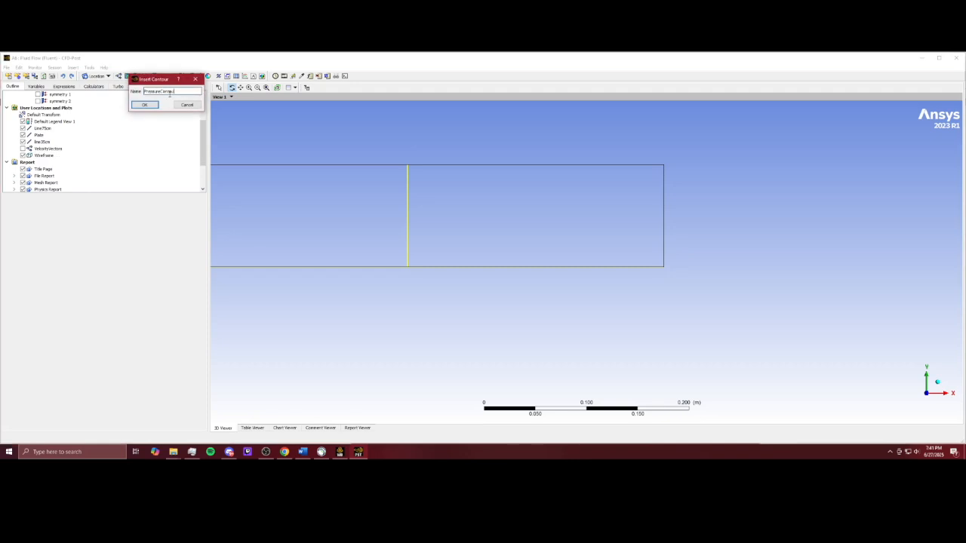
pyautogui.click(151, 105)
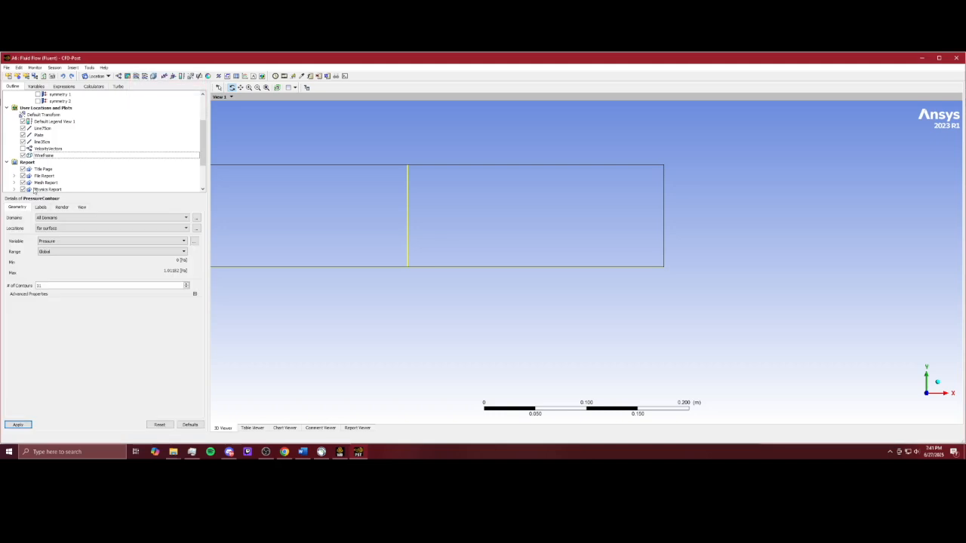
pyautogui.click(65, 228)
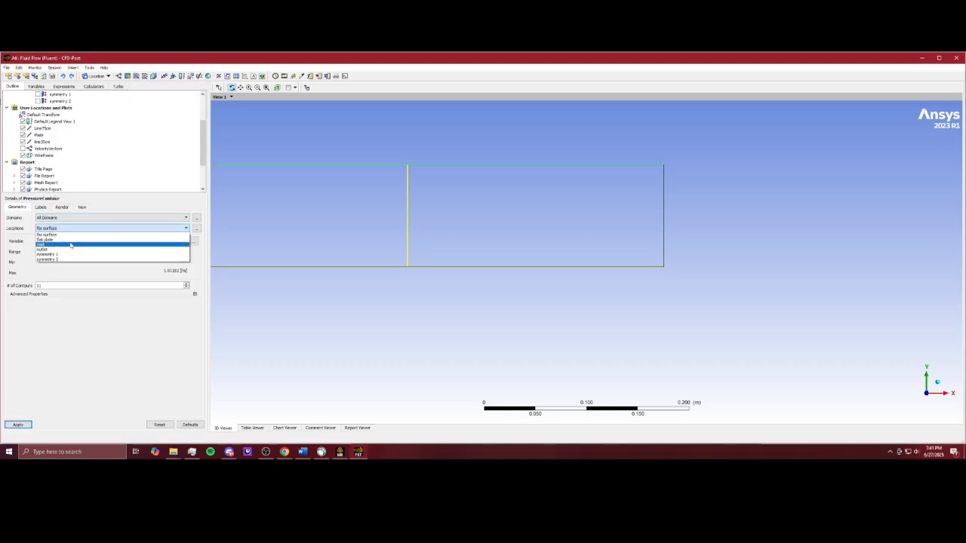
pyautogui.click(71, 257)
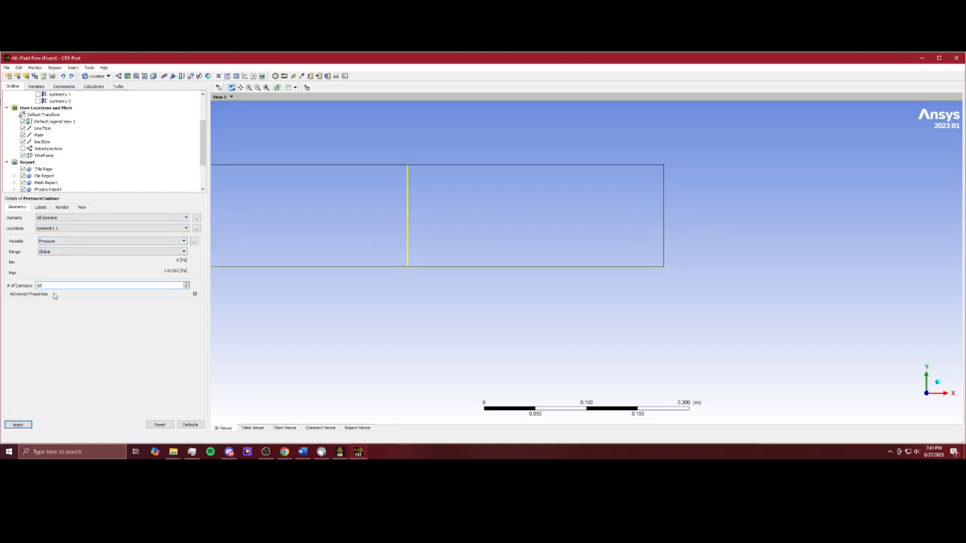
pyautogui.click(18, 424)
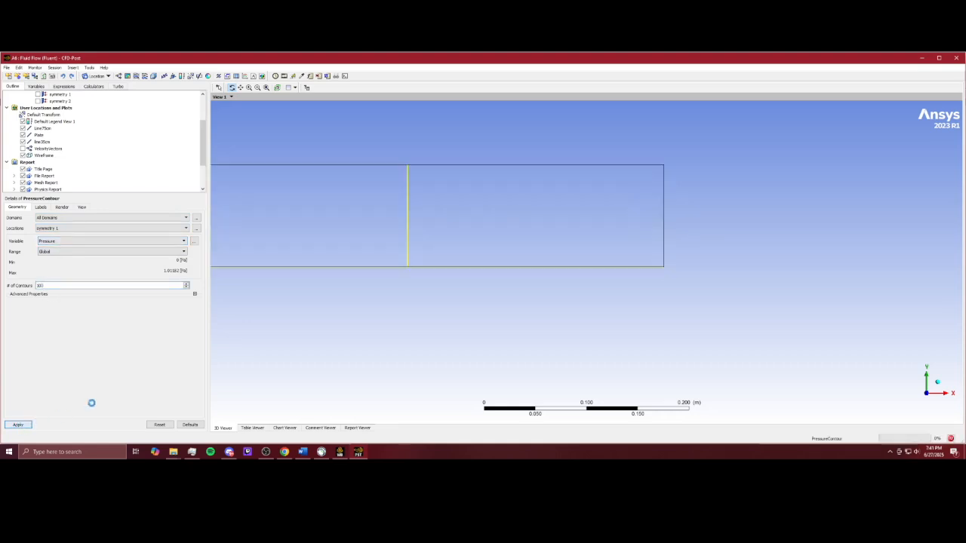
# Step: Examine the pressure contours at the plate's leading edge, where the inlet meets the wall
pyautogui.click(240, 87)
pyautogui.moveTo(246, 325); pyautogui.dragTo(514, 294)
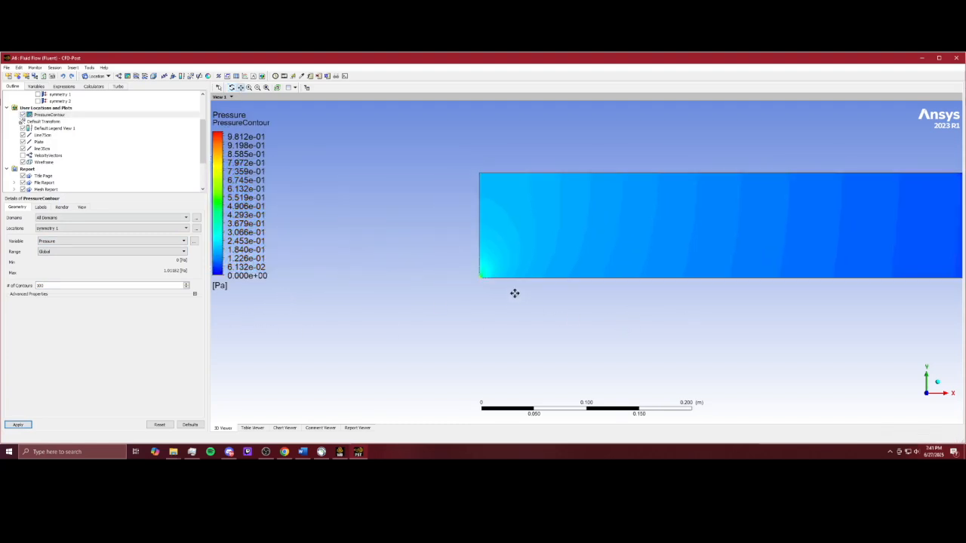
pyautogui.scroll(5, 467, 284)
pyautogui.moveTo(295, 334); pyautogui.dragTo(499, 350)
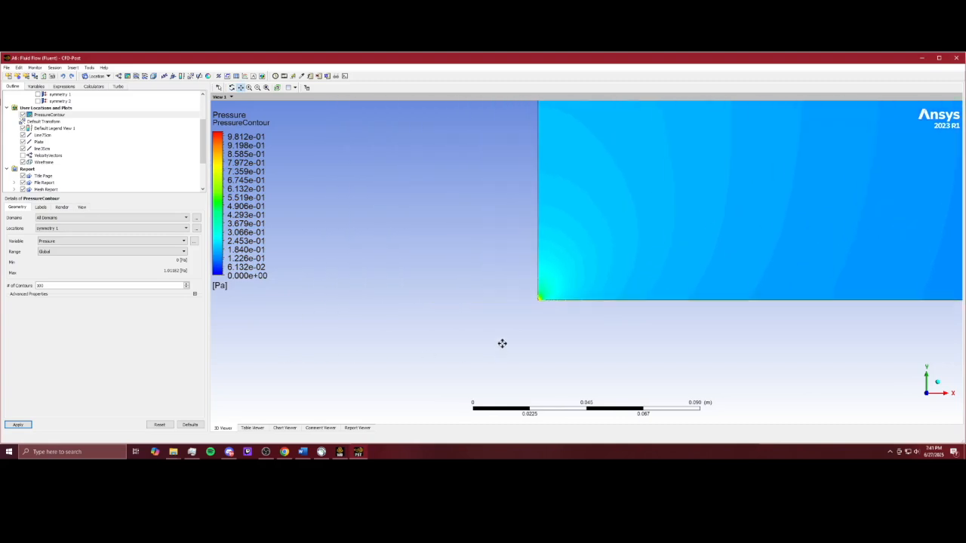
pyautogui.scroll(5, 493, 325)
pyautogui.moveTo(418, 349); pyautogui.dragTo(520, 291)
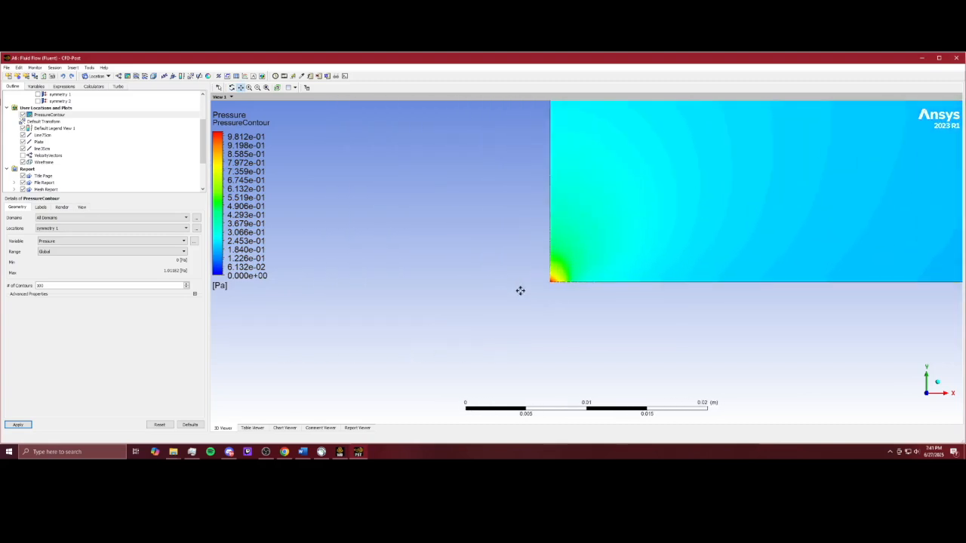
pyautogui.scroll(5, 521, 290)
pyautogui.moveTo(418, 339); pyautogui.dragTo(509, 294)
pyautogui.scroll(5, 614, 270)
# Step: Examine how the pressure contours change along the plate downstream of the leading edge
pyautogui.moveTo(719, 247); pyautogui.dragTo(491, 274)
pyautogui.scroll(-3, 620, 312)
pyautogui.scroll(-1, 620, 312)
pyautogui.moveTo(780, 267); pyautogui.dragTo(580, 294)
pyautogui.moveTo(653, 300); pyautogui.dragTo(580, 306)
pyautogui.scroll(1, 692, 302)
pyautogui.scroll(-2, 692, 302)
pyautogui.moveTo(759, 276); pyautogui.dragTo(558, 279)
pyautogui.scroll(3, 521, 285)
pyautogui.scroll(2, 553, 287)
pyautogui.moveTo(491, 335); pyautogui.dragTo(518, 299)
pyautogui.scroll(1, 519, 299)
pyautogui.scroll(-6, 520, 296)
pyautogui.moveTo(581, 239); pyautogui.dragTo(498, 267)
pyautogui.scroll(1, 616, 281)
pyautogui.moveTo(617, 281); pyautogui.dragTo(571, 274)
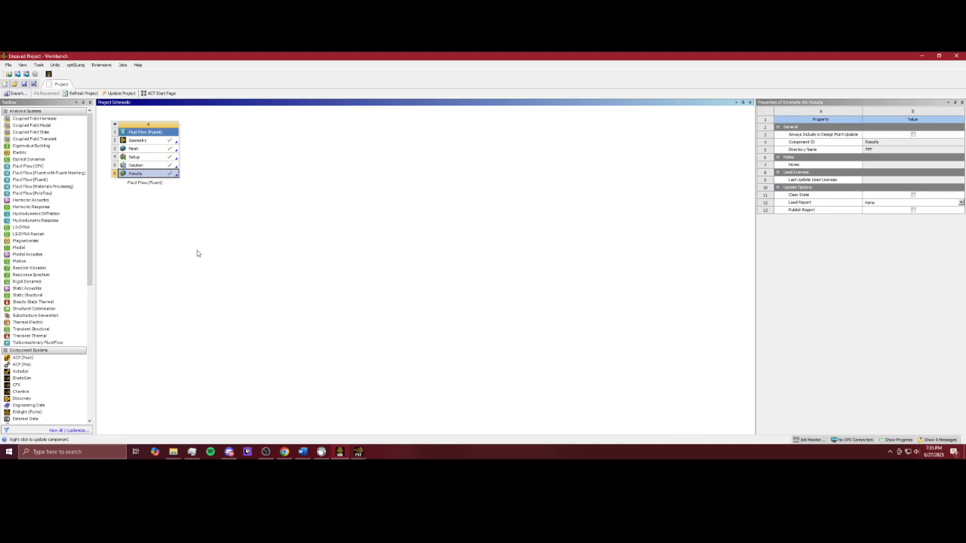
pyautogui.click(266, 451)
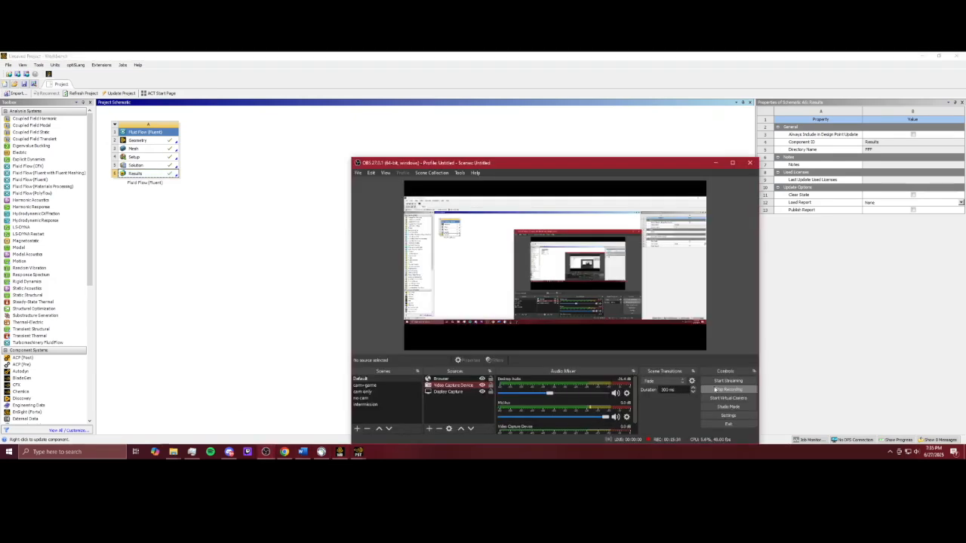